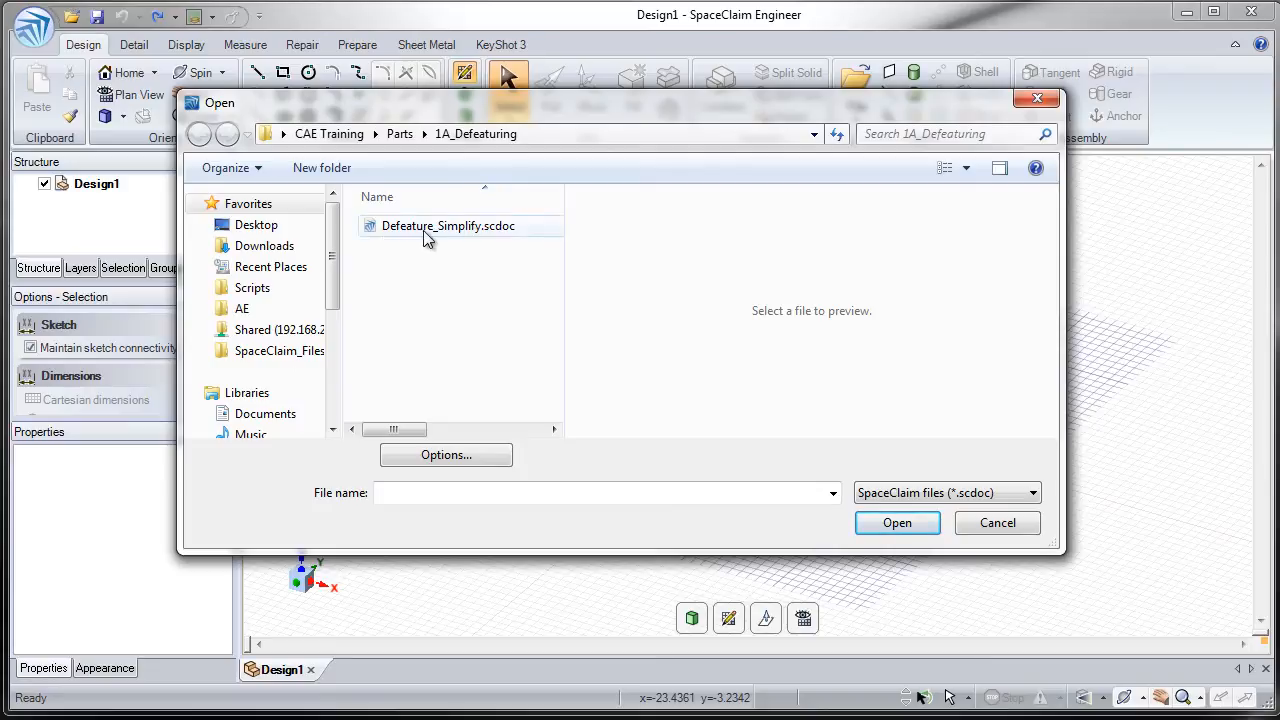
Open the file Defeature_Simplify.scdoc from the 1A_Defeaturing folder and view the face carrying the raised part number
{"action": "double_click", "coordinate": [425, 230]}
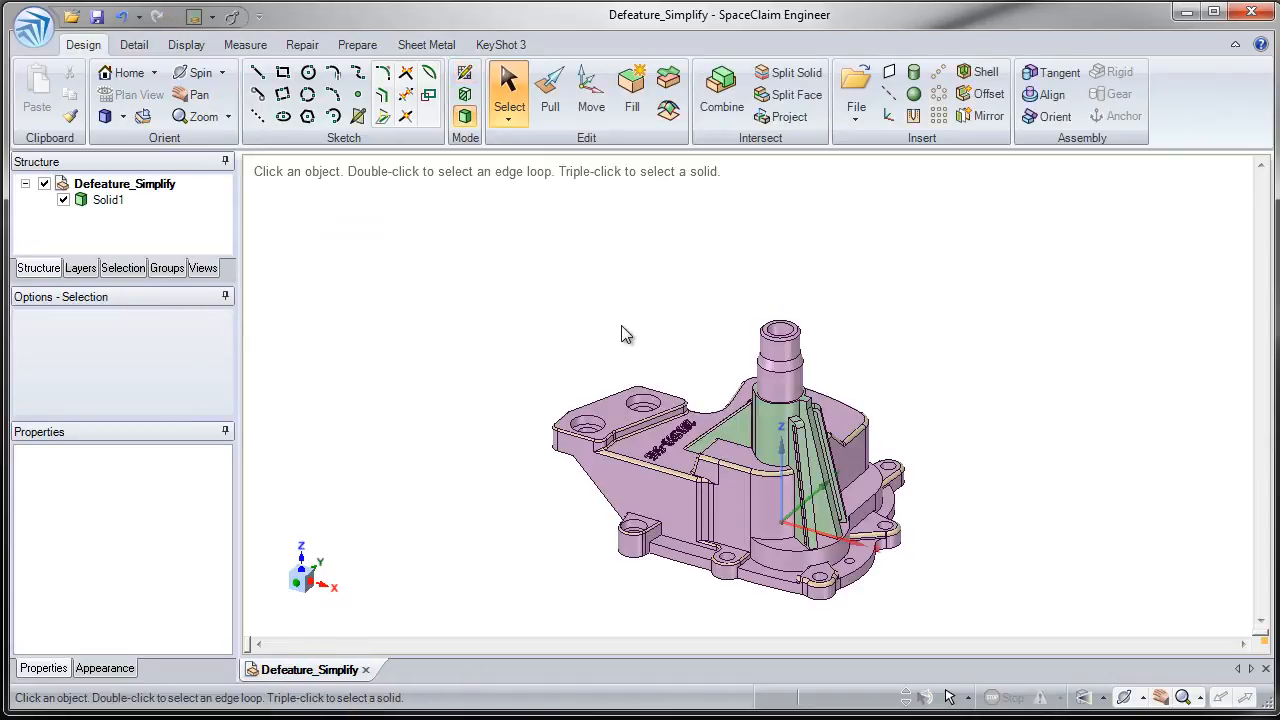
{"action": "middle_click_drag", "start_coordinate": [699, 461], "coordinate": [680, 590], "text": "ctrl"}
{"action": "middle_click_drag", "start_coordinate": [728, 401], "coordinate": [909, 349]}
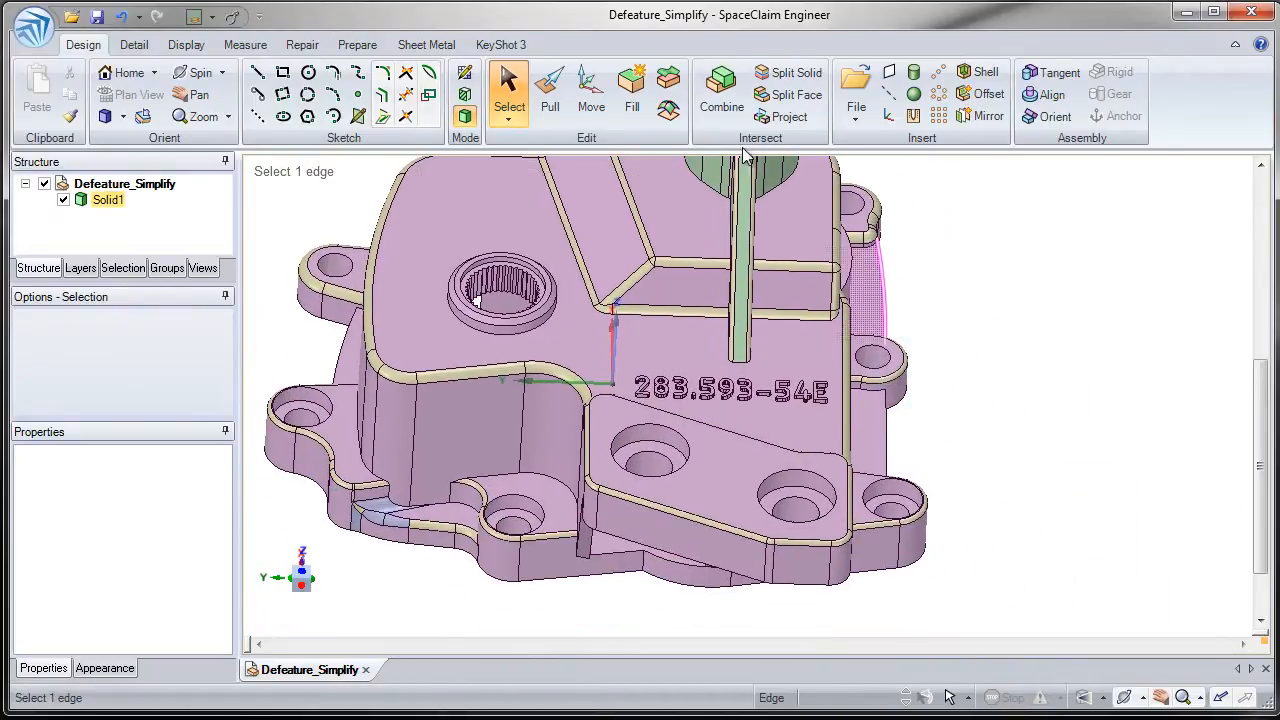
Activate the Fill tool, review its help page with the animated example, and close the help
{"action": "left_click", "coordinate": [634, 109]}
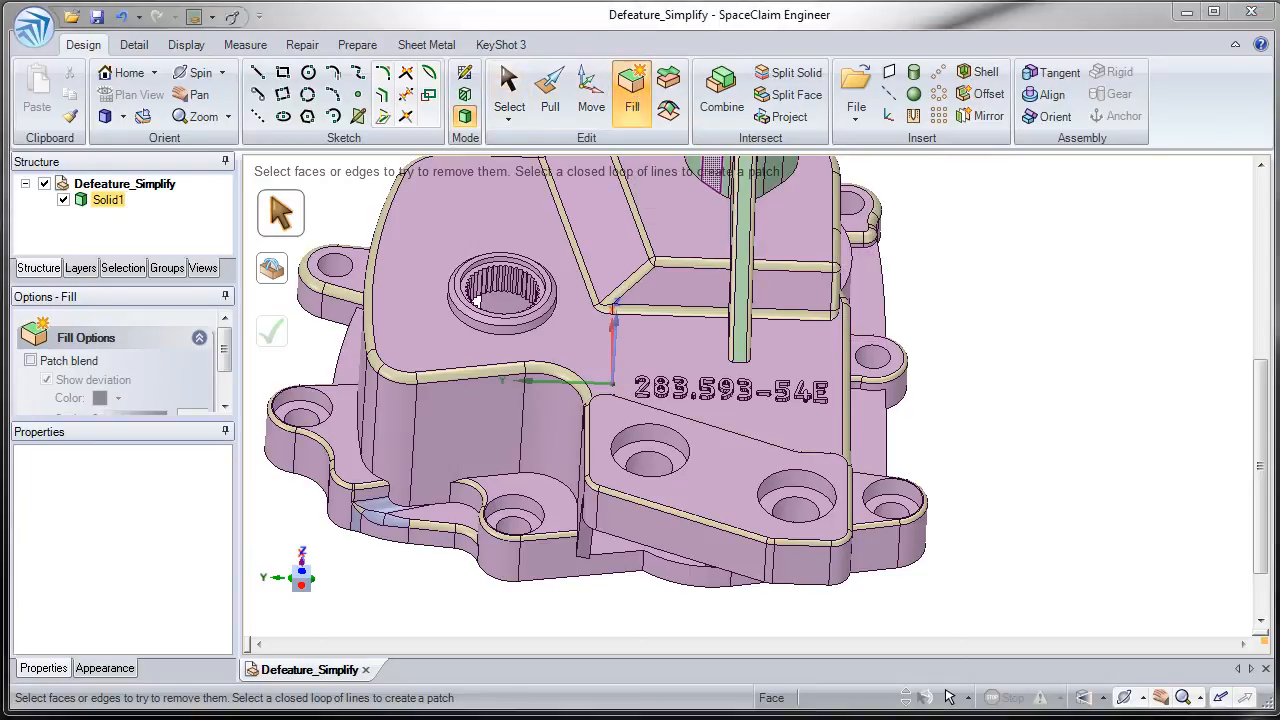
{"action": "key", "text": "F1"}
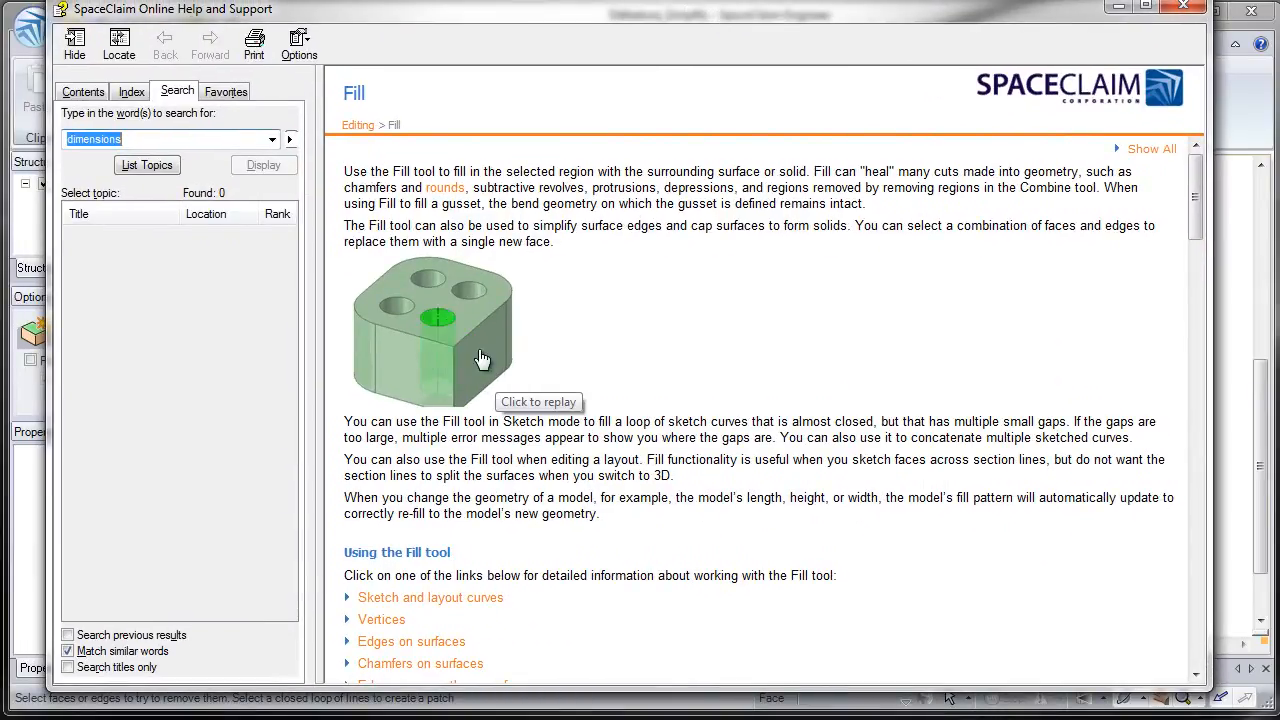
{"action": "left_click", "coordinate": [564, 446]}
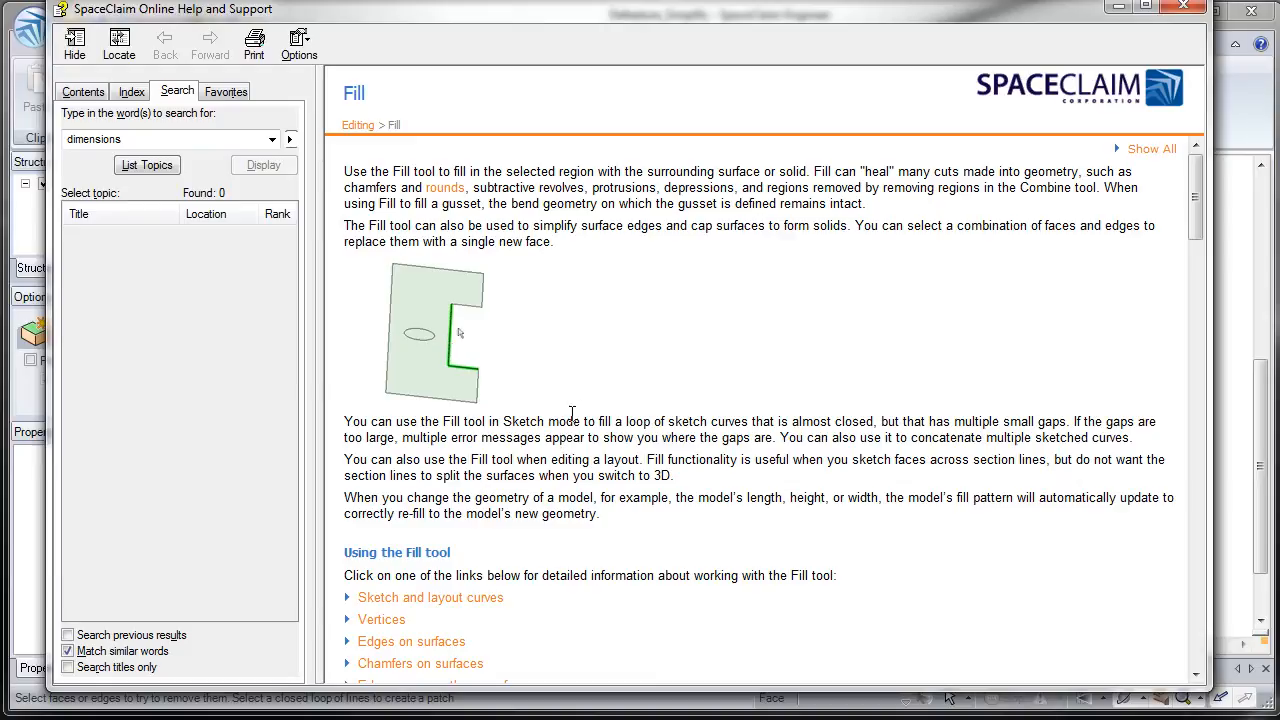
{"action": "left_click", "coordinate": [1183, 8]}
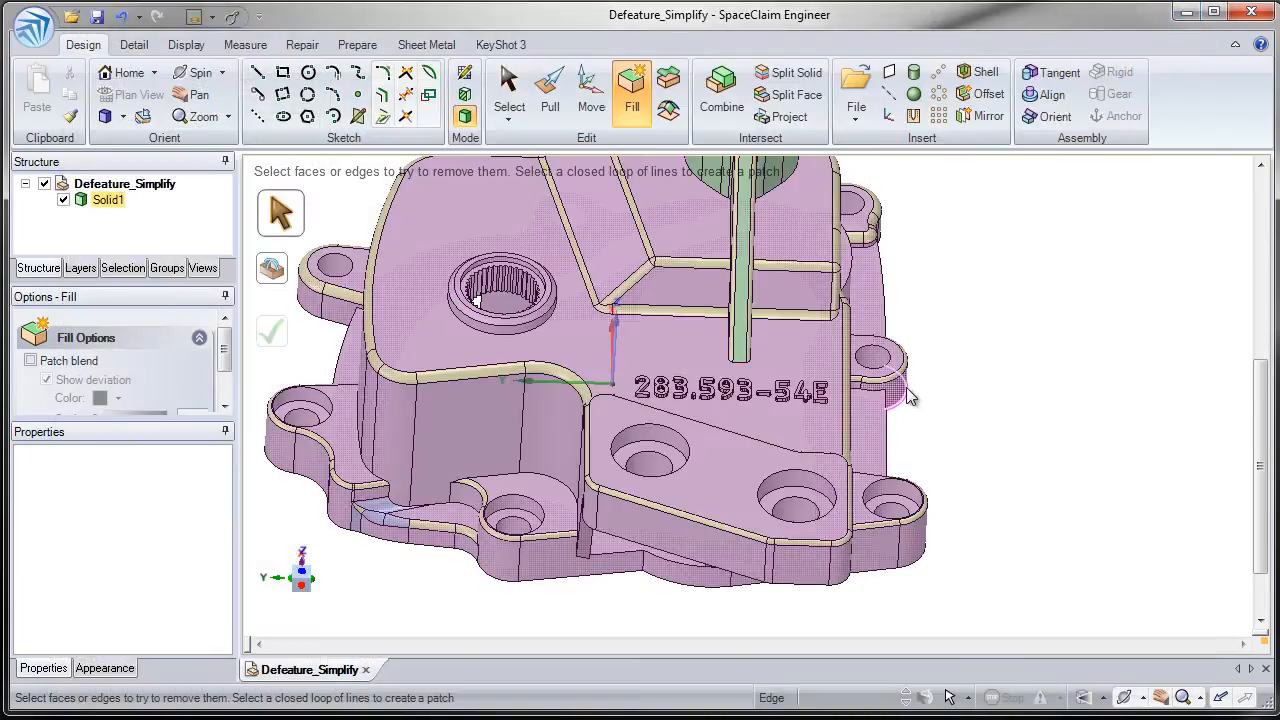
Remove the round faces at the lower outer corner of the raised letter E with Fill
{"action": "scroll", "coordinate": [829, 400], "scroll_direction": "up", "scroll_amount": 2}
{"action": "scroll", "coordinate": [829, 400], "scroll_direction": "up", "scroll_amount": 4}
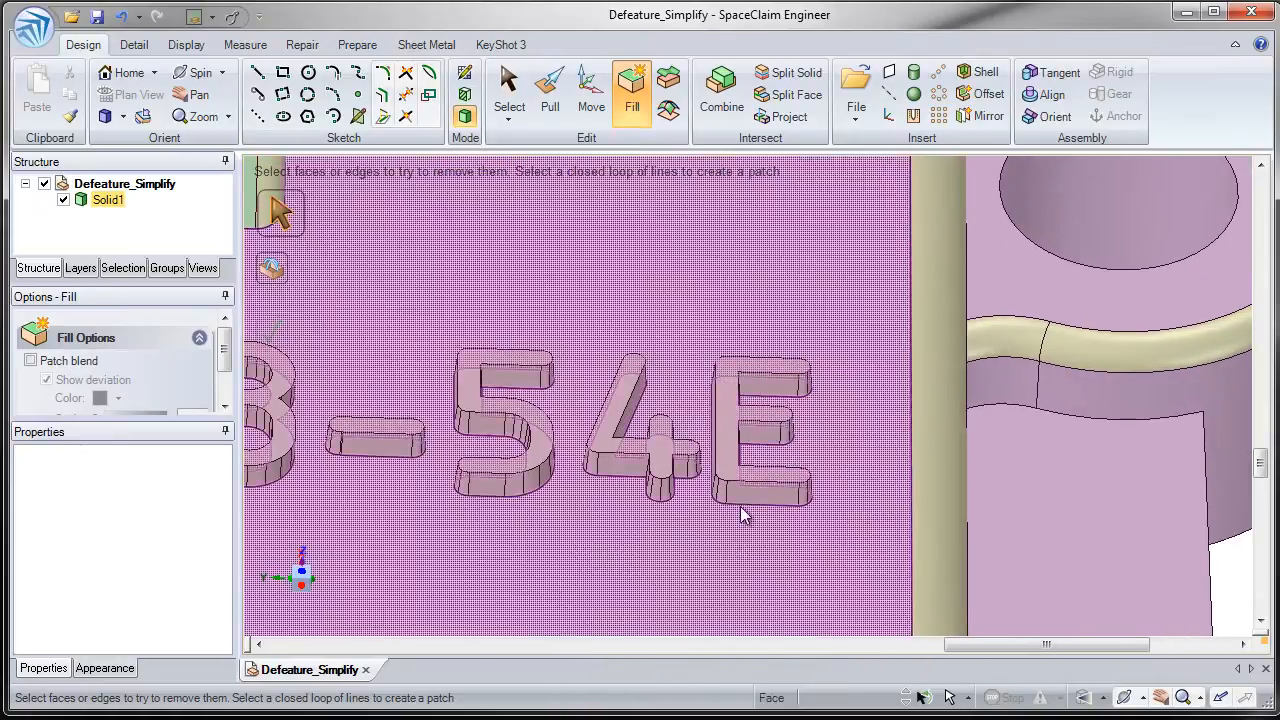
{"action": "scroll", "coordinate": [741, 566], "scroll_direction": "up", "scroll_amount": 3}
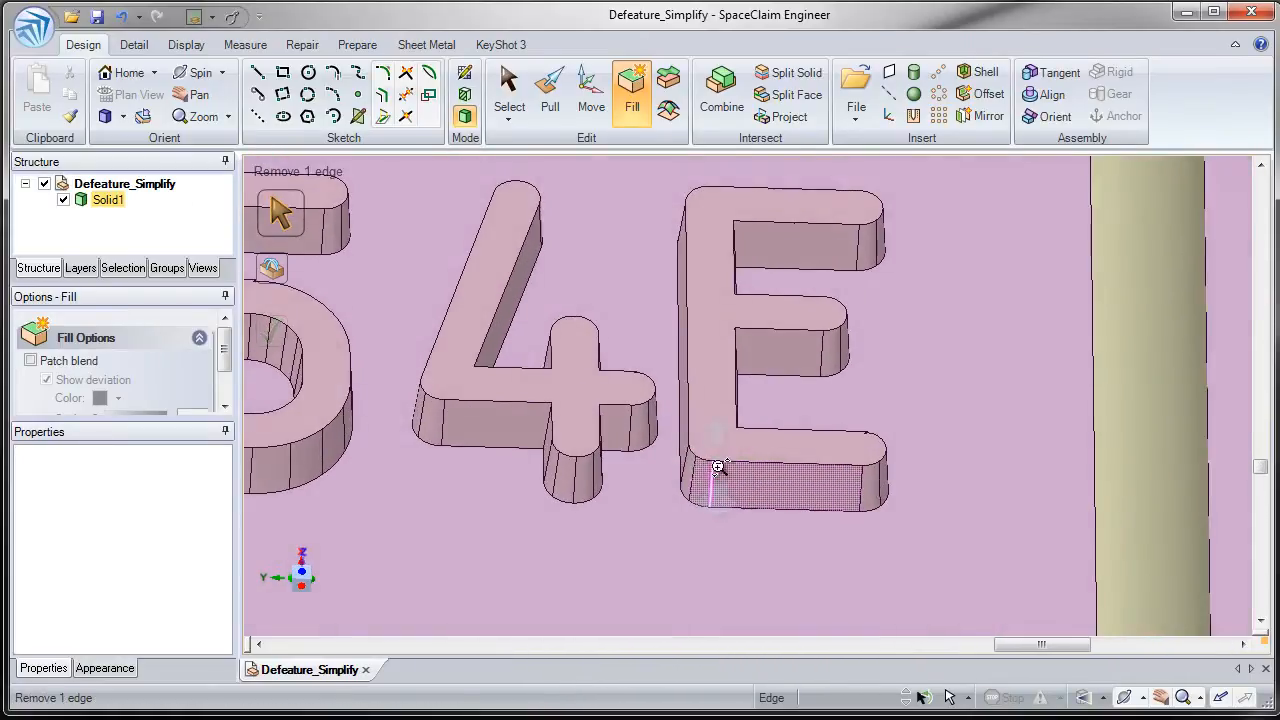
{"action": "scroll", "coordinate": [710, 490], "scroll_direction": "up", "scroll_amount": 3}
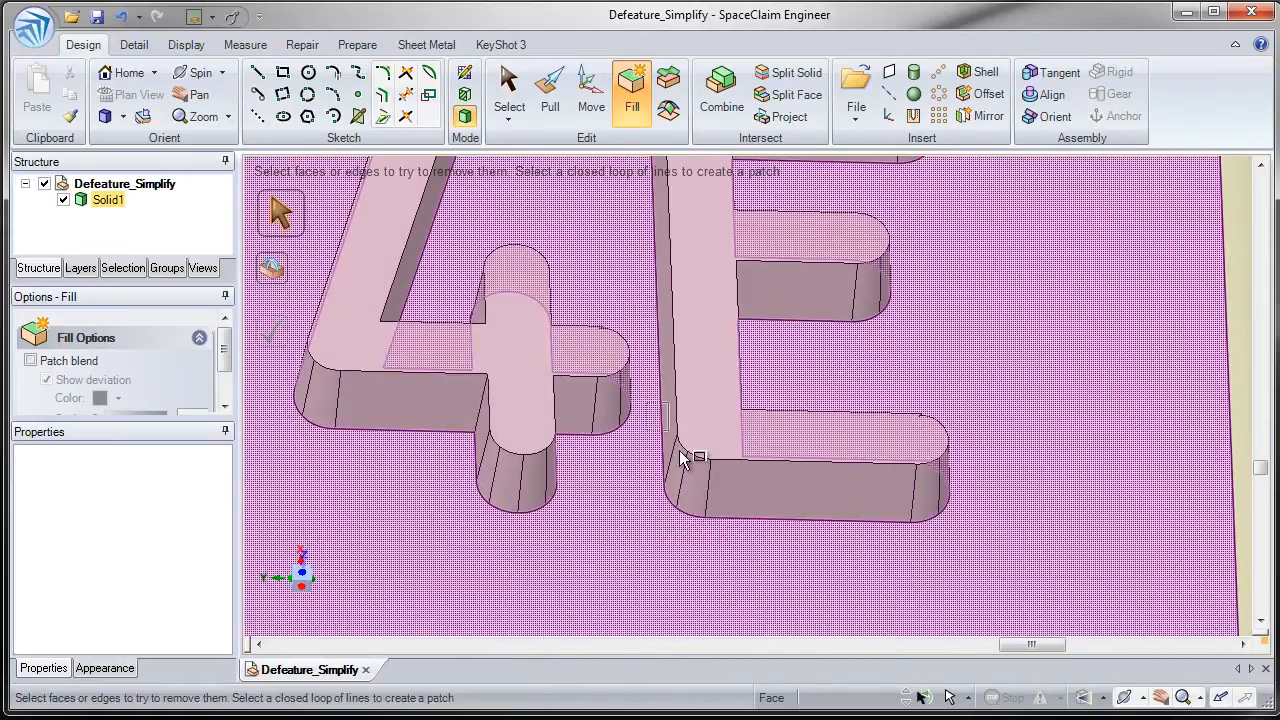
{"action": "left_click", "coordinate": [692, 492]}
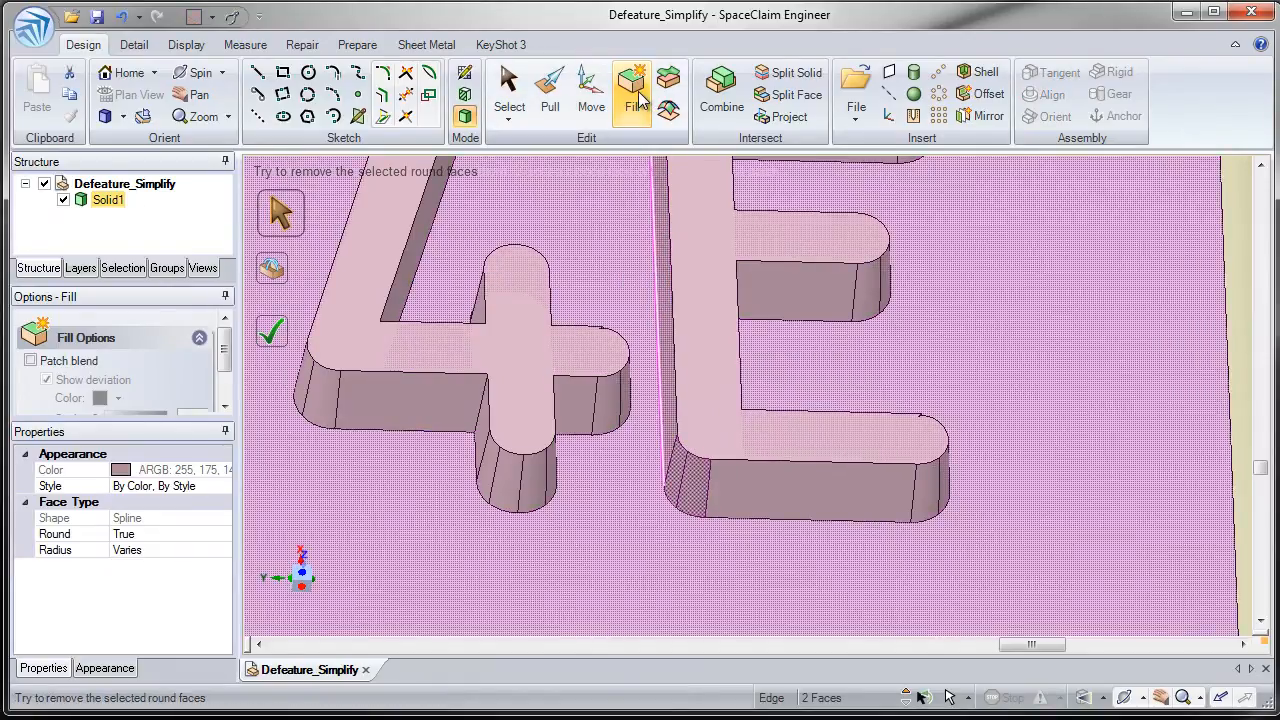
{"action": "left_click", "coordinate": [638, 99]}
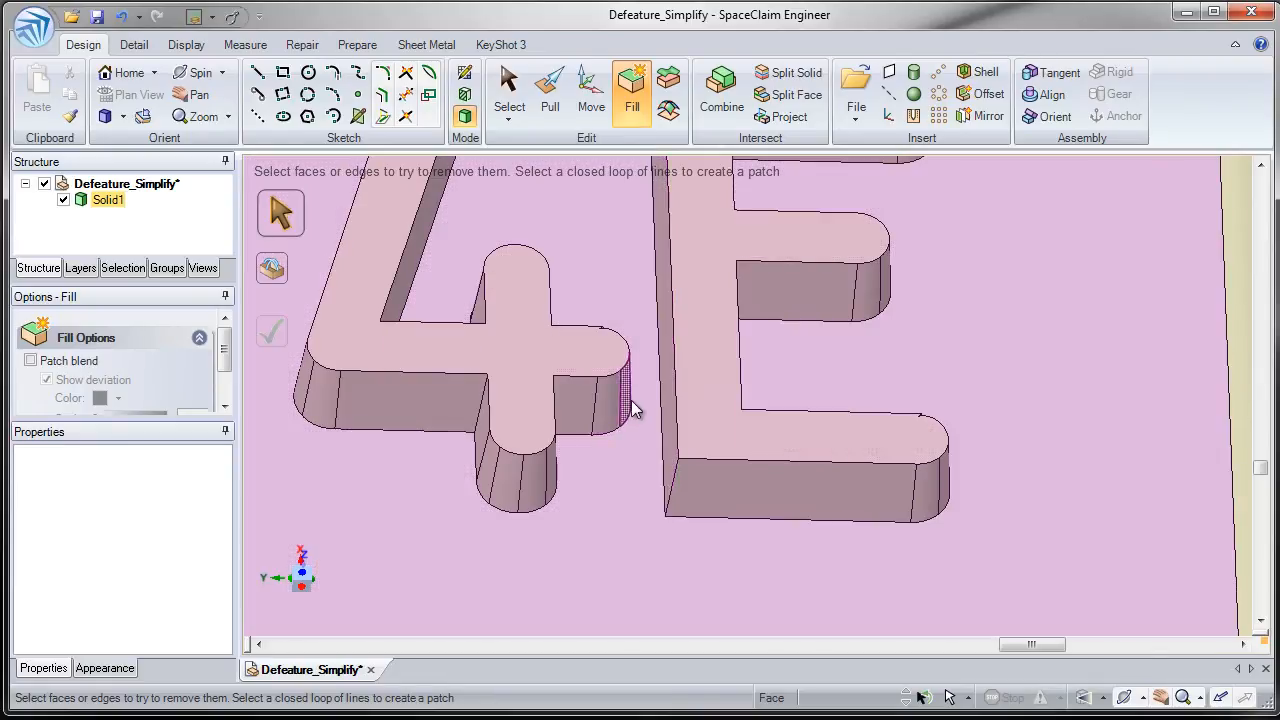
Select all faces of the raised part number with a selection box and remove them with Fill
{"action": "scroll", "coordinate": [691, 462], "scroll_direction": "down", "scroll_amount": 5}
{"action": "scroll", "coordinate": [665, 290], "scroll_direction": "down", "scroll_amount": 5}
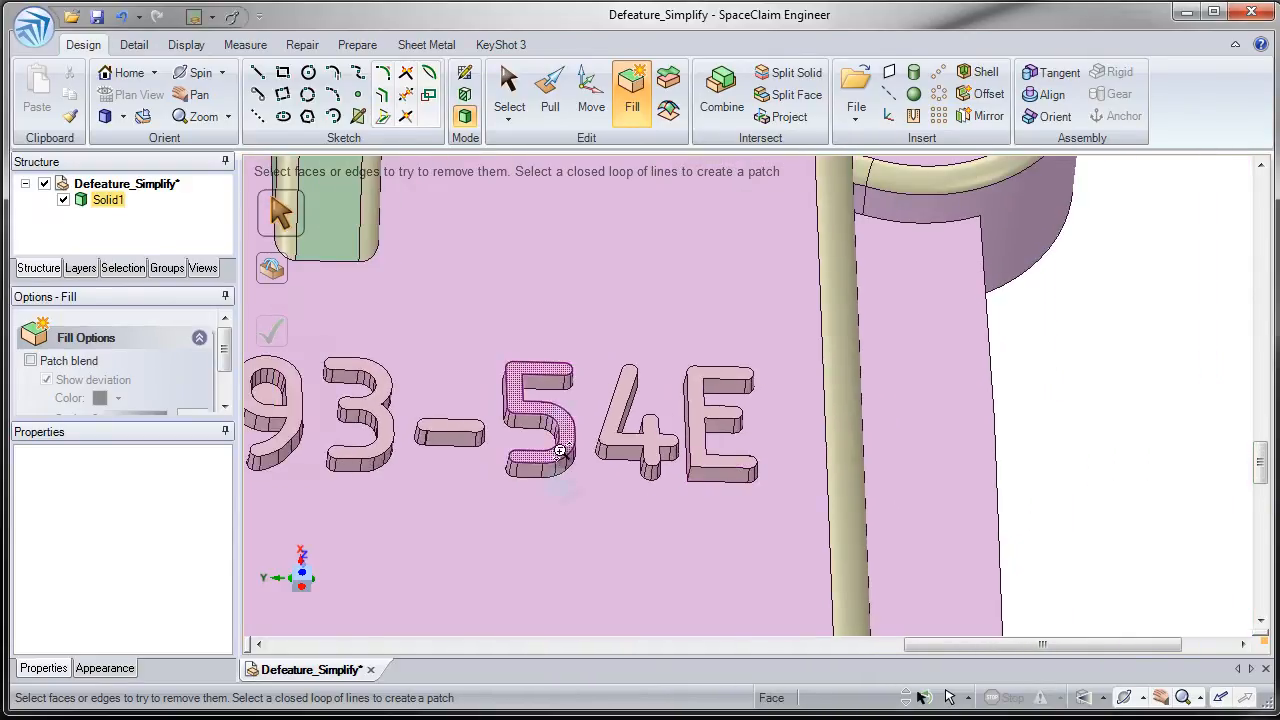
{"action": "scroll", "coordinate": [540, 400], "scroll_direction": "down", "scroll_amount": 3}
{"action": "middle_click_drag", "start_coordinate": [405, 450], "coordinate": [621, 422], "text": "shift"}
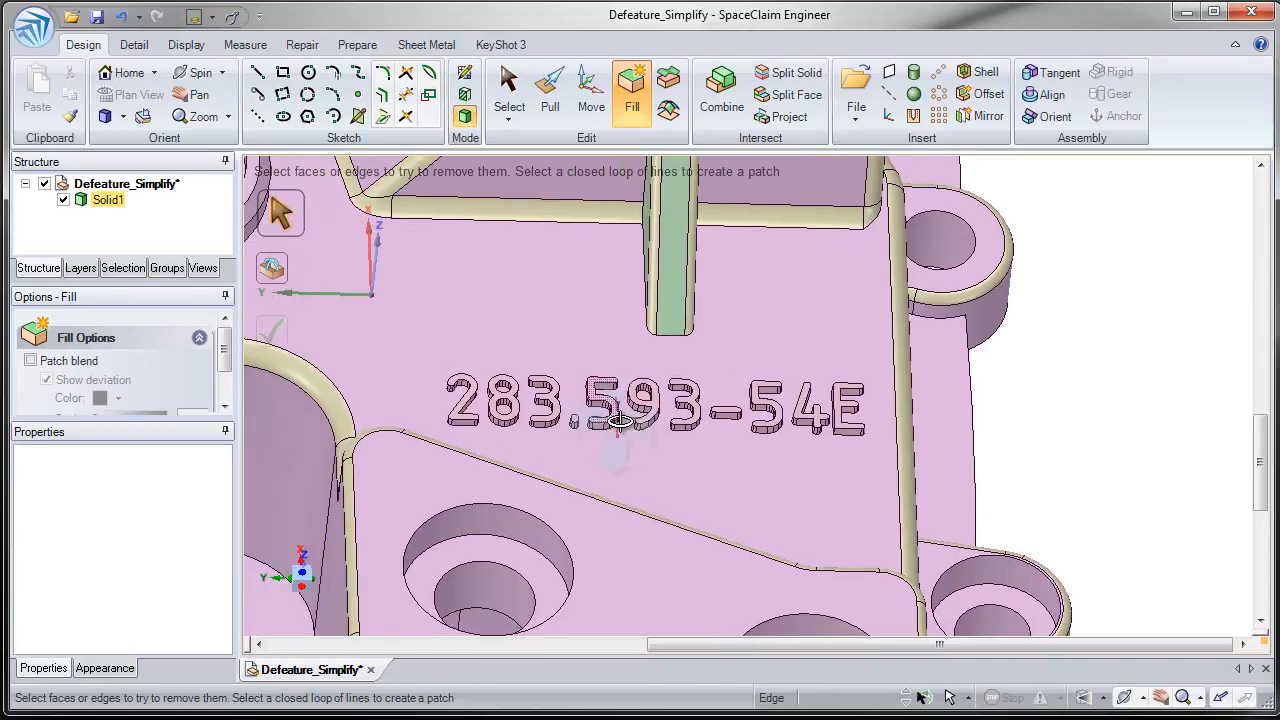
{"action": "left_click", "coordinate": [893, 410]}
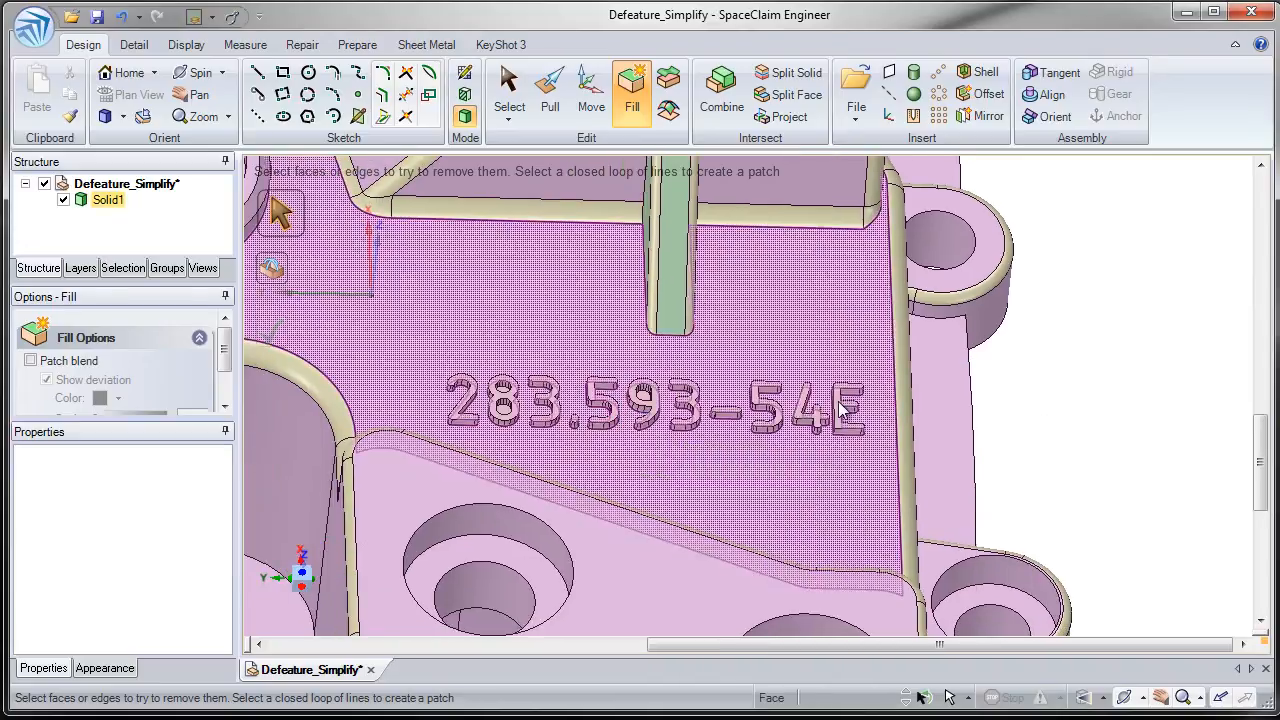
{"action": "left_click_drag", "start_coordinate": [407, 331], "coordinate": [921, 464]}
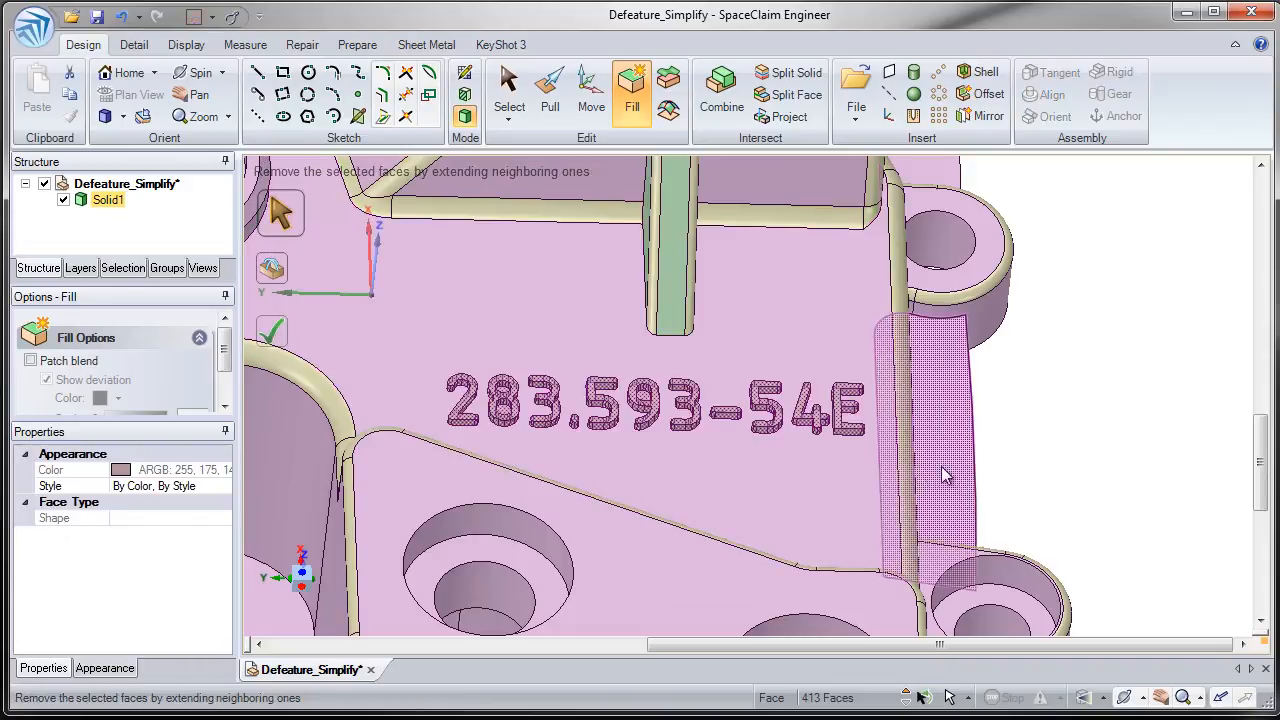
{"action": "left_click", "coordinate": [1008, 460]}
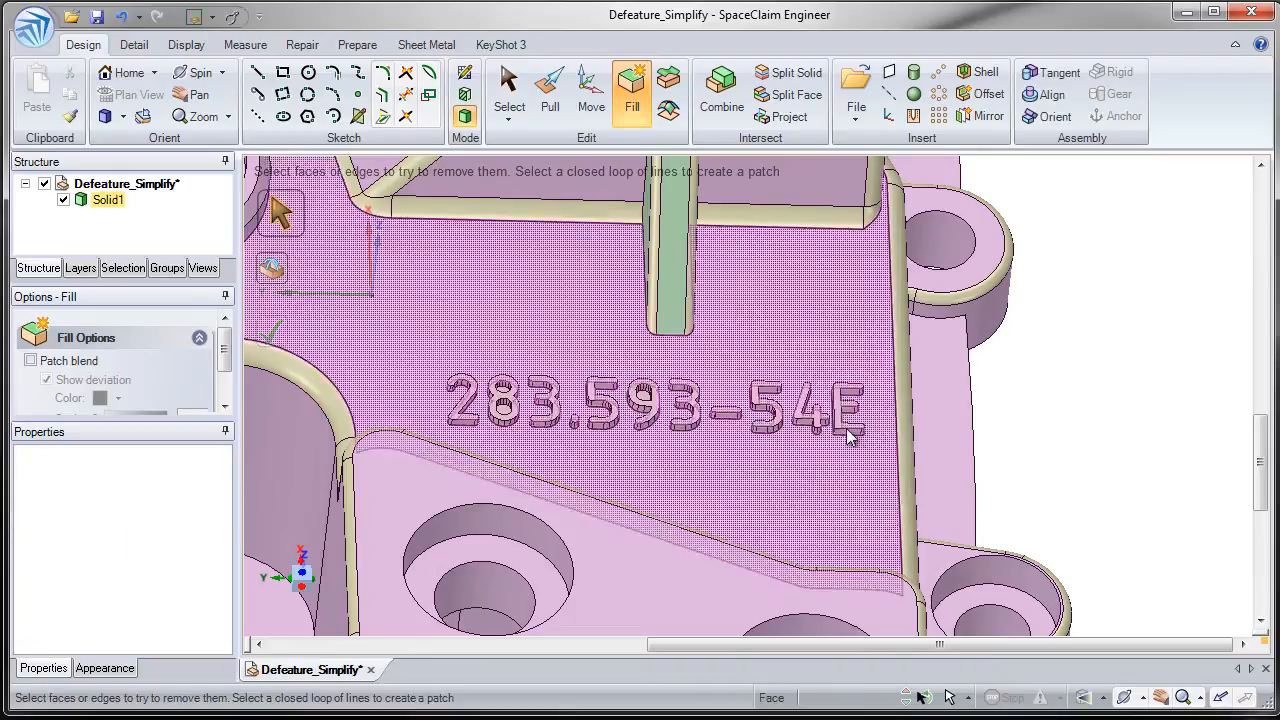
{"action": "left_click_drag", "start_coordinate": [411, 350], "coordinate": [910, 448]}
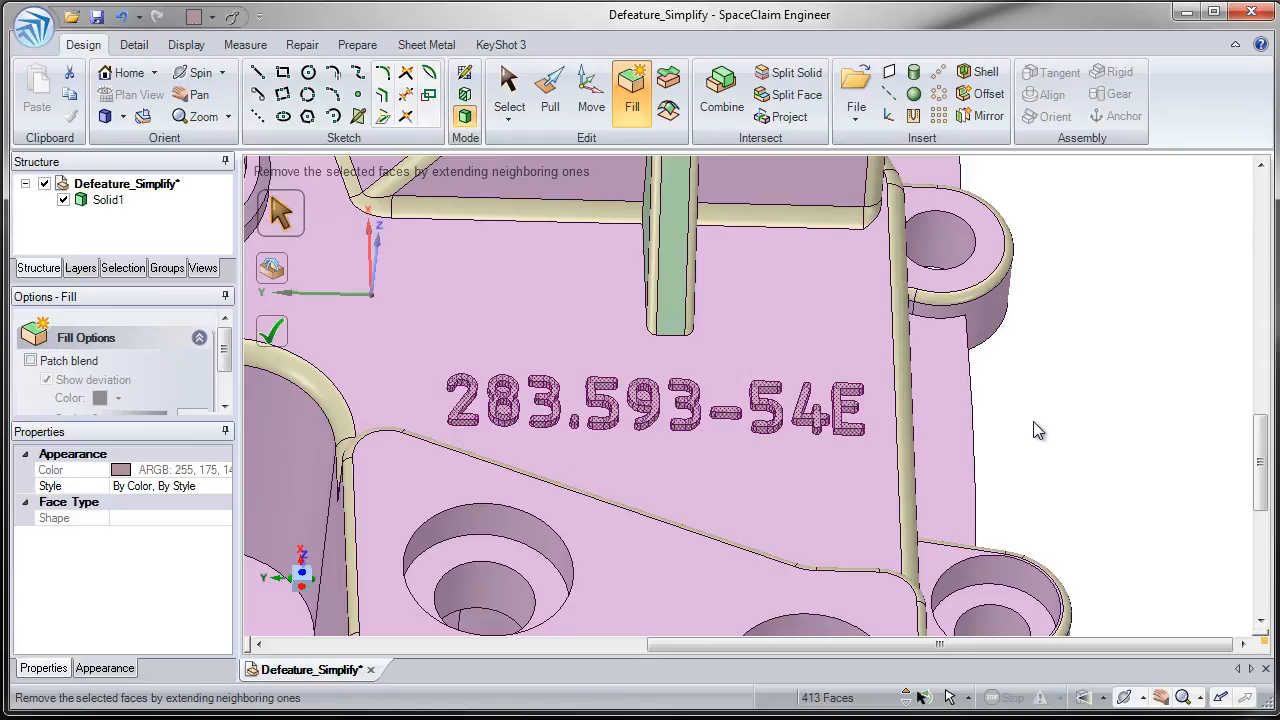
{"action": "left_click", "coordinate": [638, 113]}
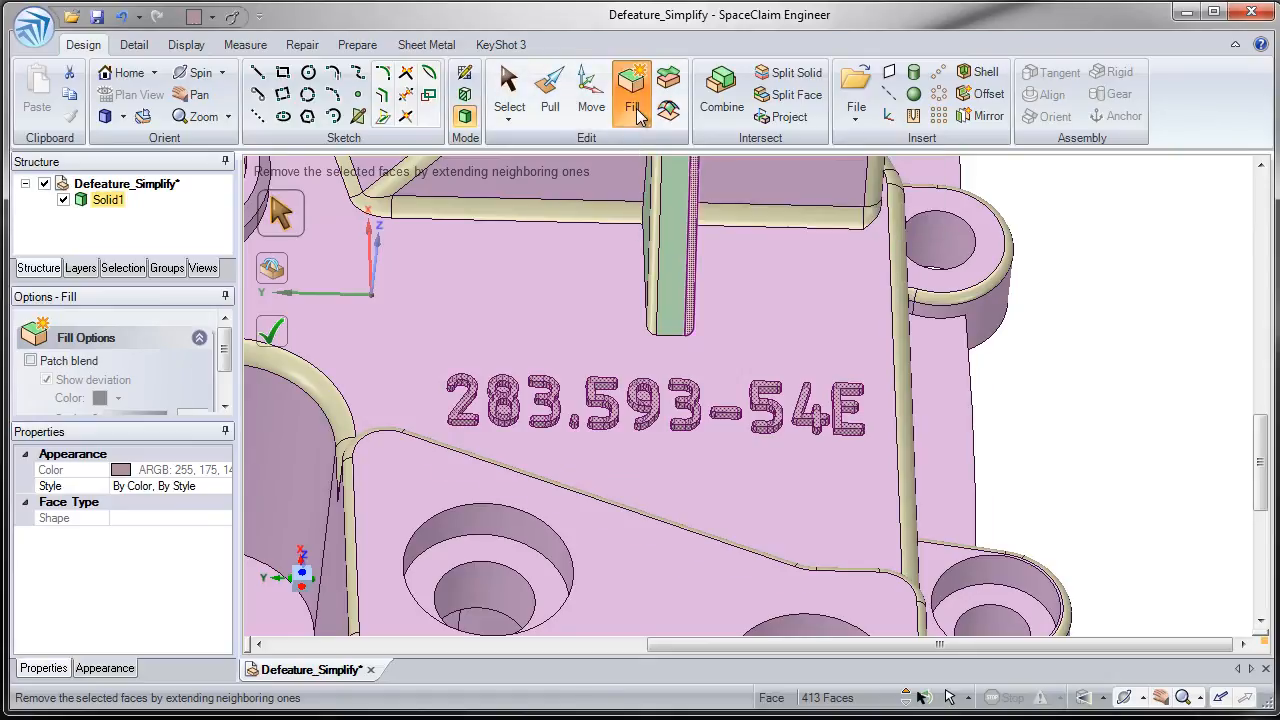
Remove the entire chain of rounds around the top edge of the raised two-hole pad with Fill
{"action": "middle_click_drag", "start_coordinate": [835, 505], "coordinate": [741, 482]}
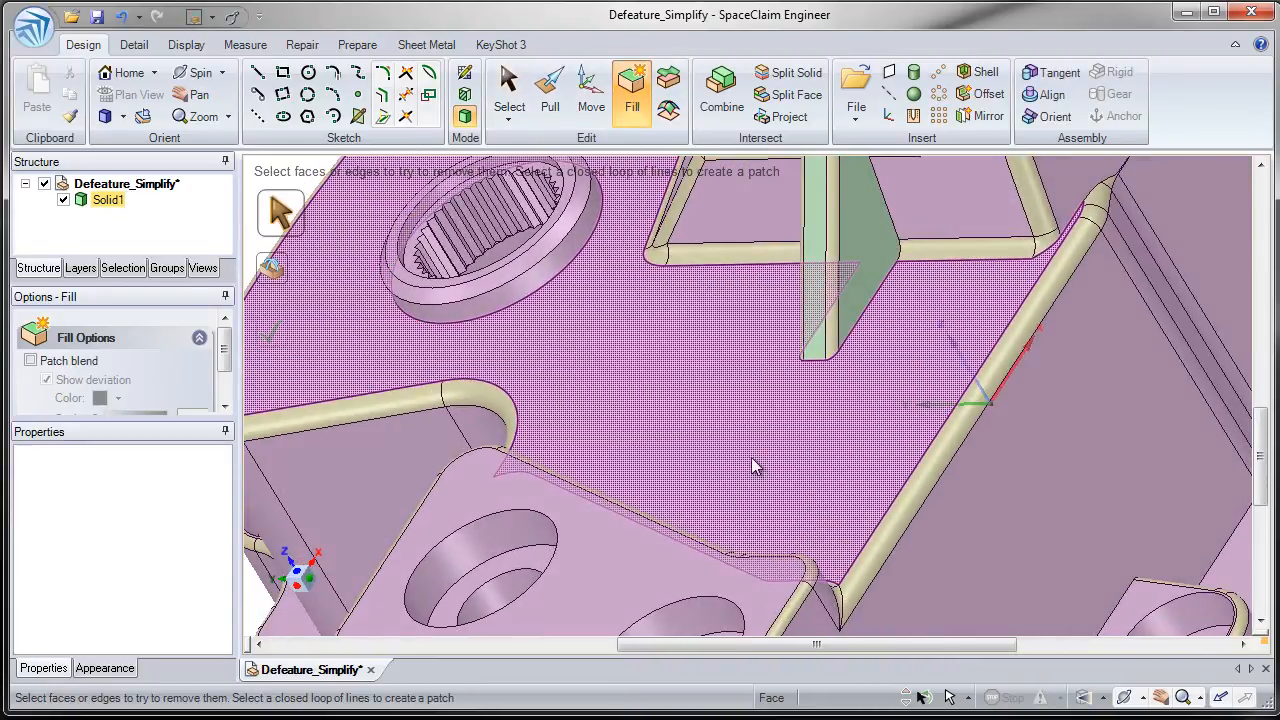
{"action": "left_click", "coordinate": [764, 473]}
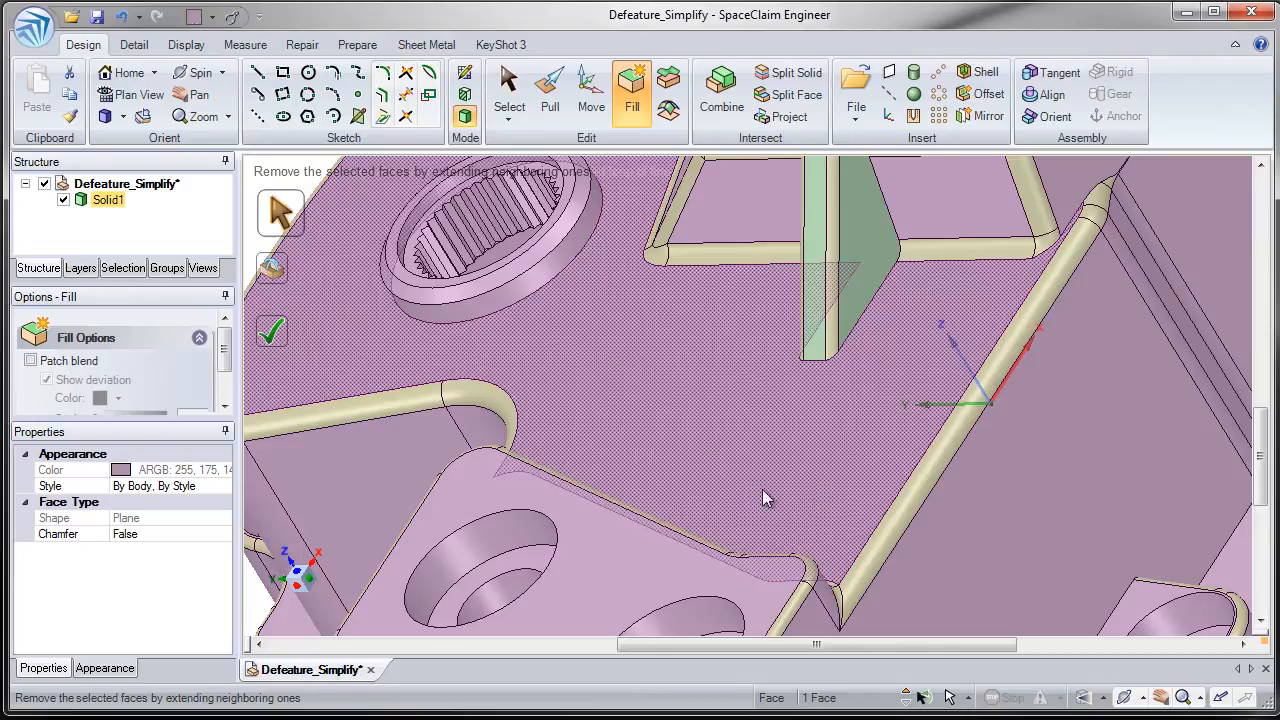
{"action": "middle_click_drag", "start_coordinate": [702, 425], "coordinate": [765, 470]}
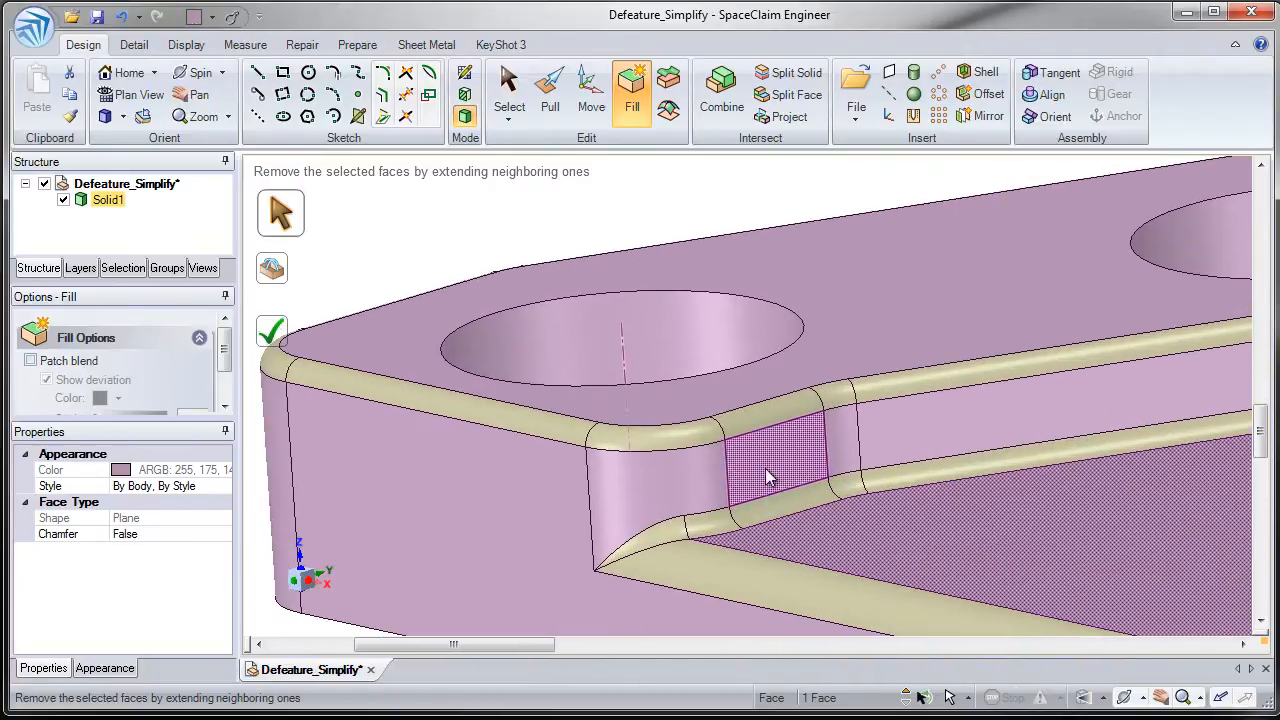
{"action": "double_click", "coordinate": [747, 421]}
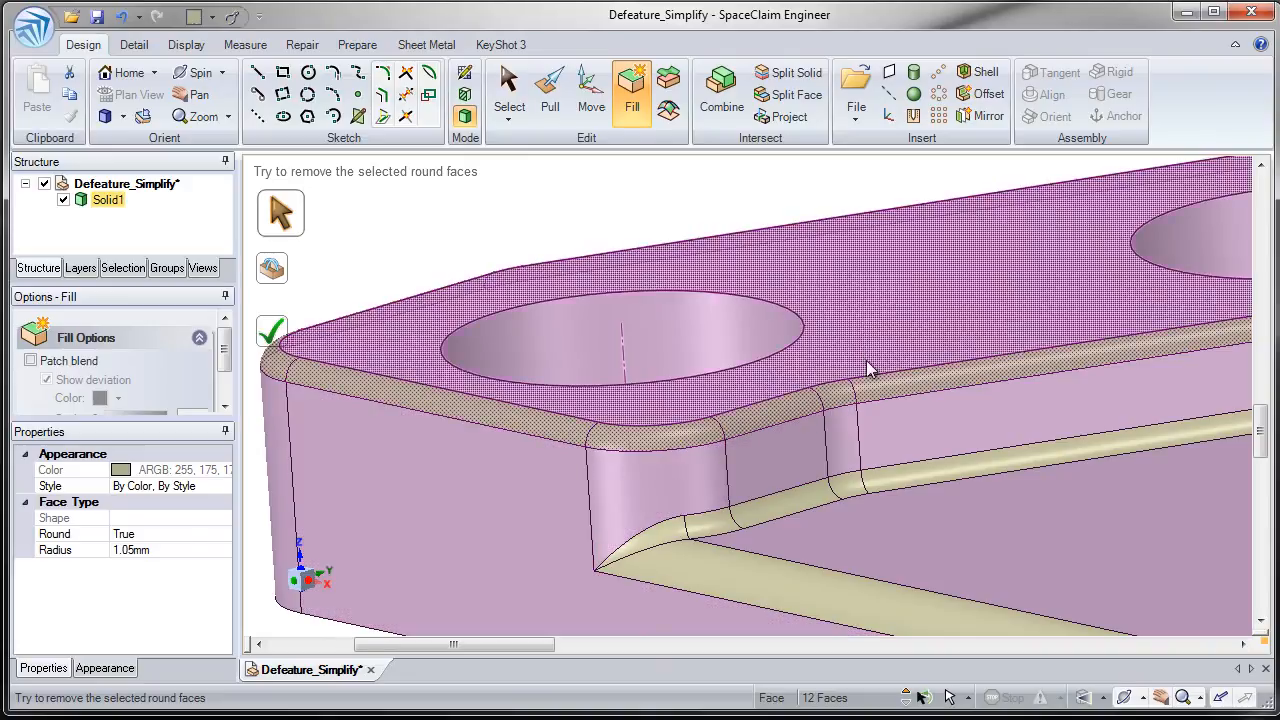
{"action": "left_click", "coordinate": [632, 103]}
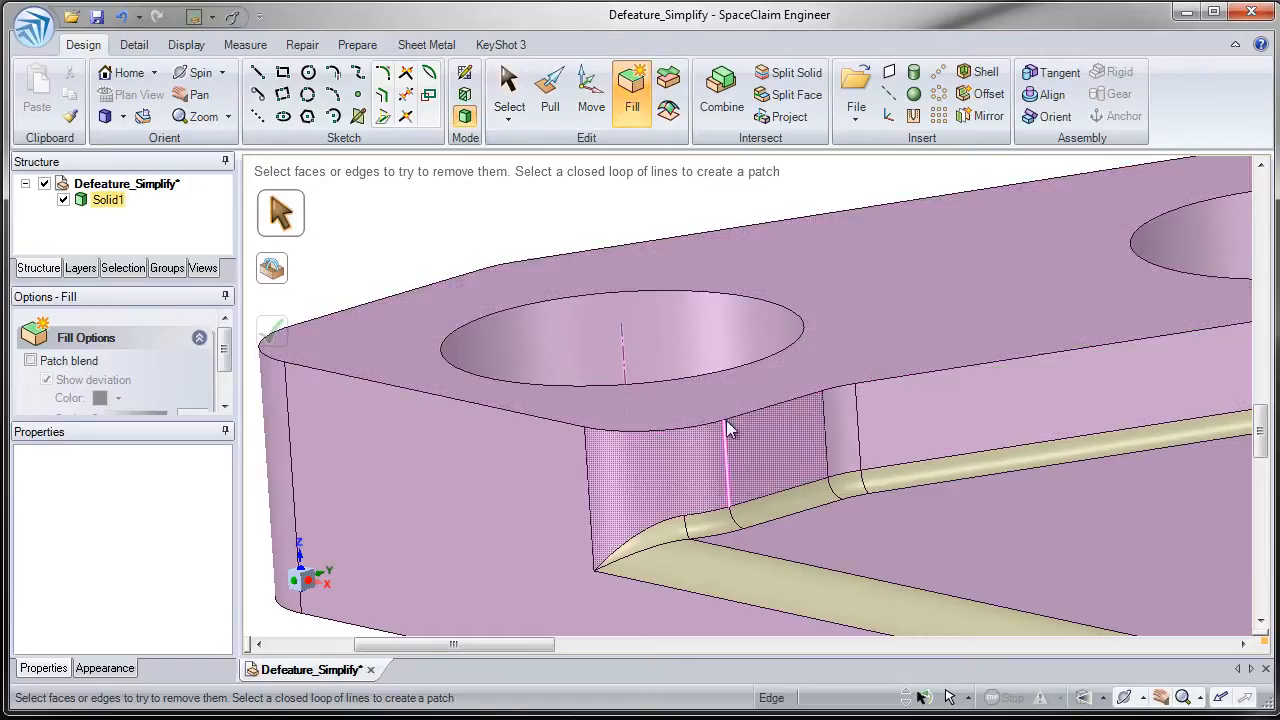
Select the full chain of connected rounds along the base of the two-hole pad
{"action": "left_click", "coordinate": [733, 505]}
{"action": "middle_click_drag", "start_coordinate": [733, 505], "coordinate": [652, 440]}
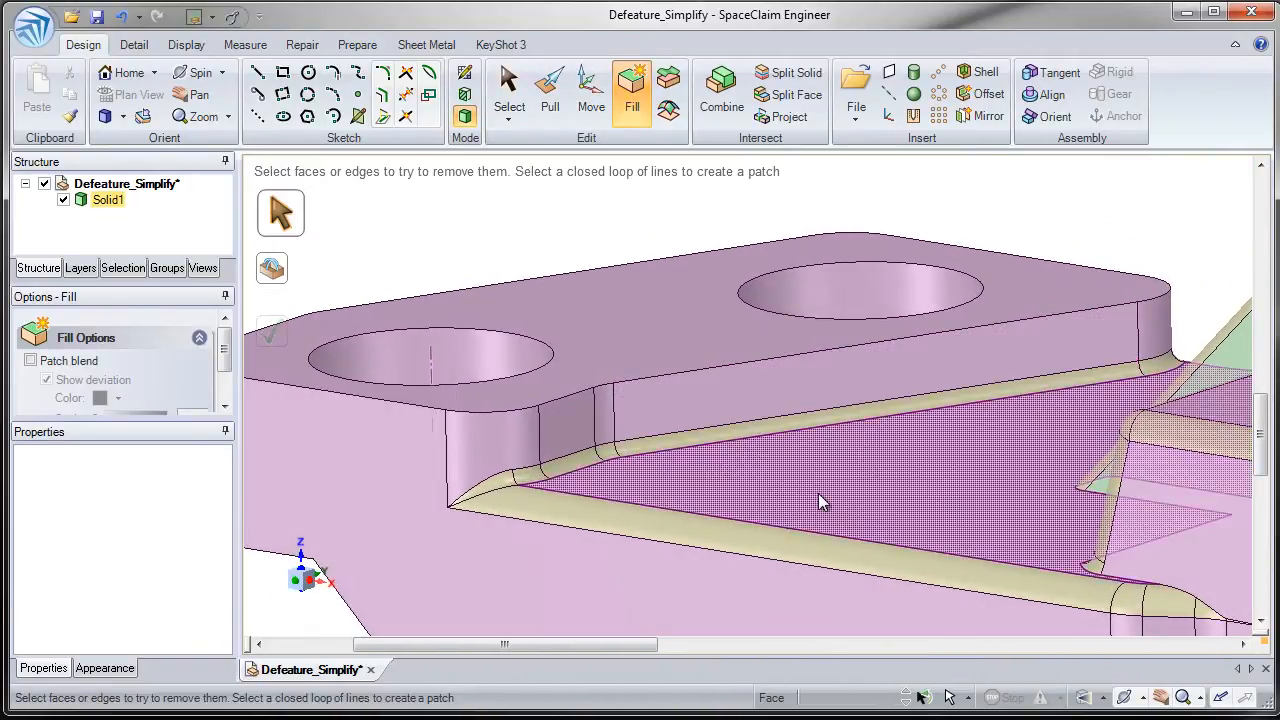
{"action": "scroll", "coordinate": [600, 500], "scroll_direction": "up", "scroll_amount": 5}
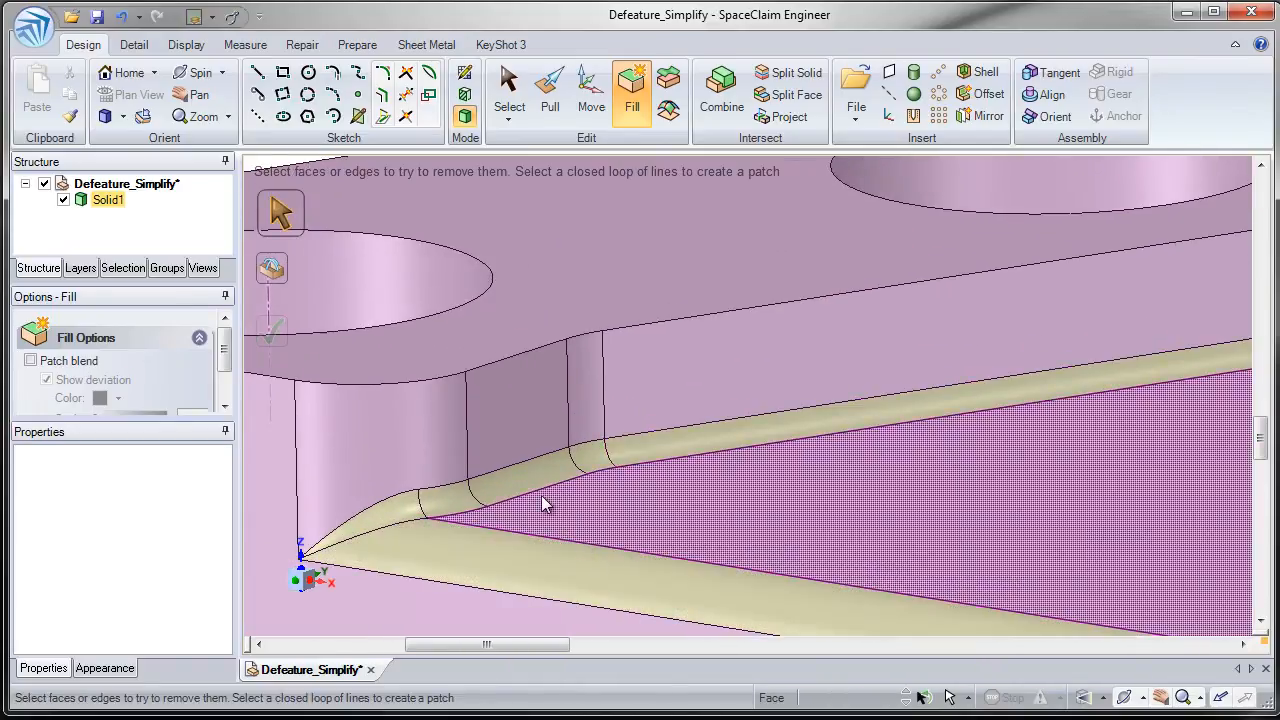
{"action": "left_click", "coordinate": [517, 483]}
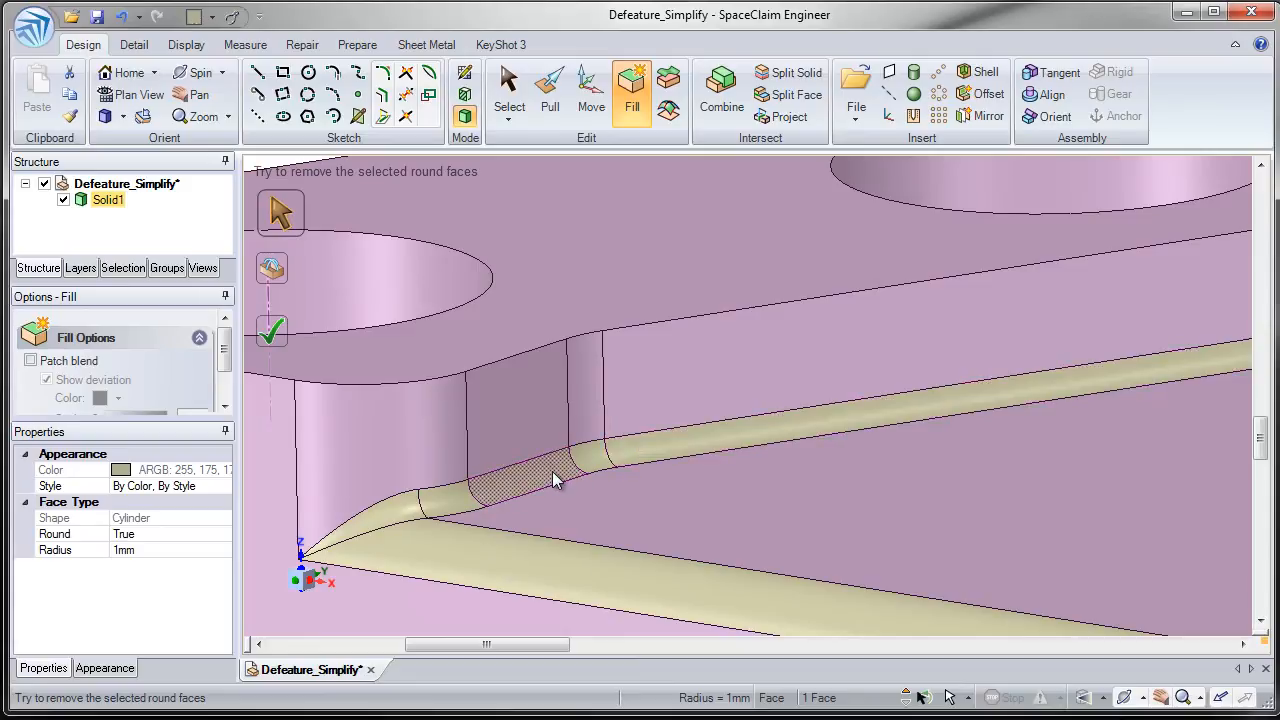
{"action": "left_click", "coordinate": [636, 448]}
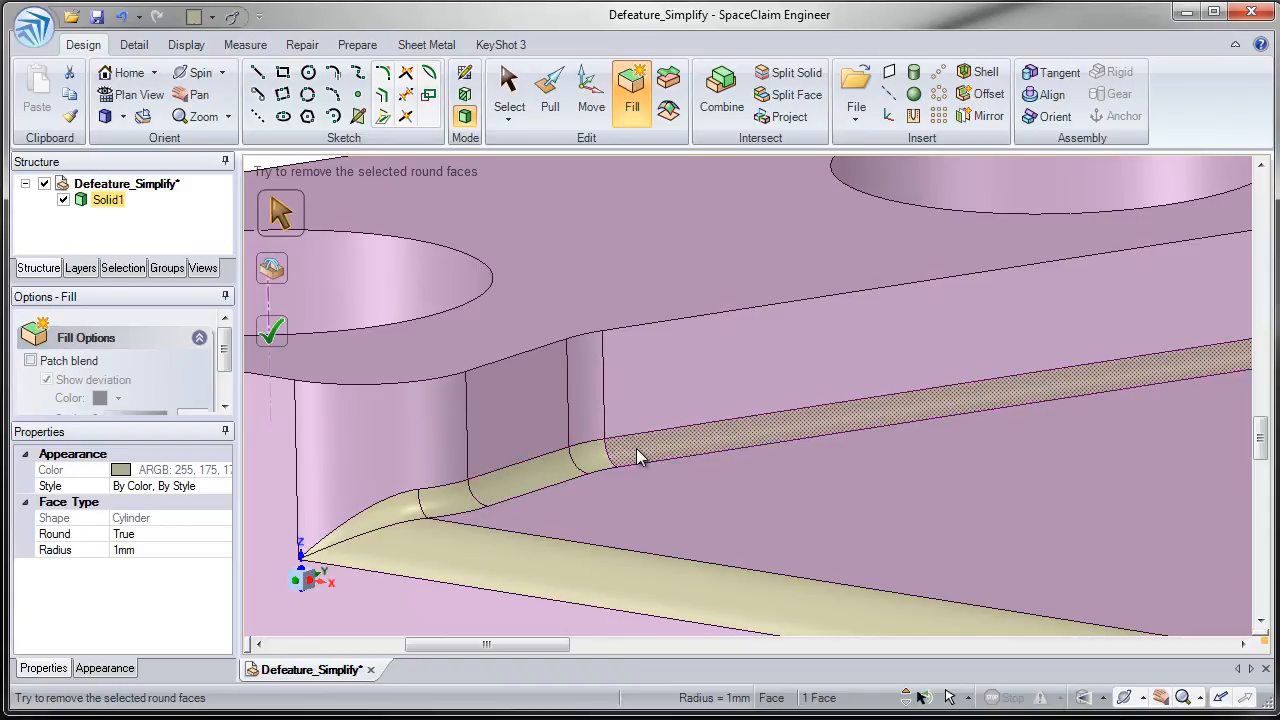
{"action": "double_click", "coordinate": [637, 452]}
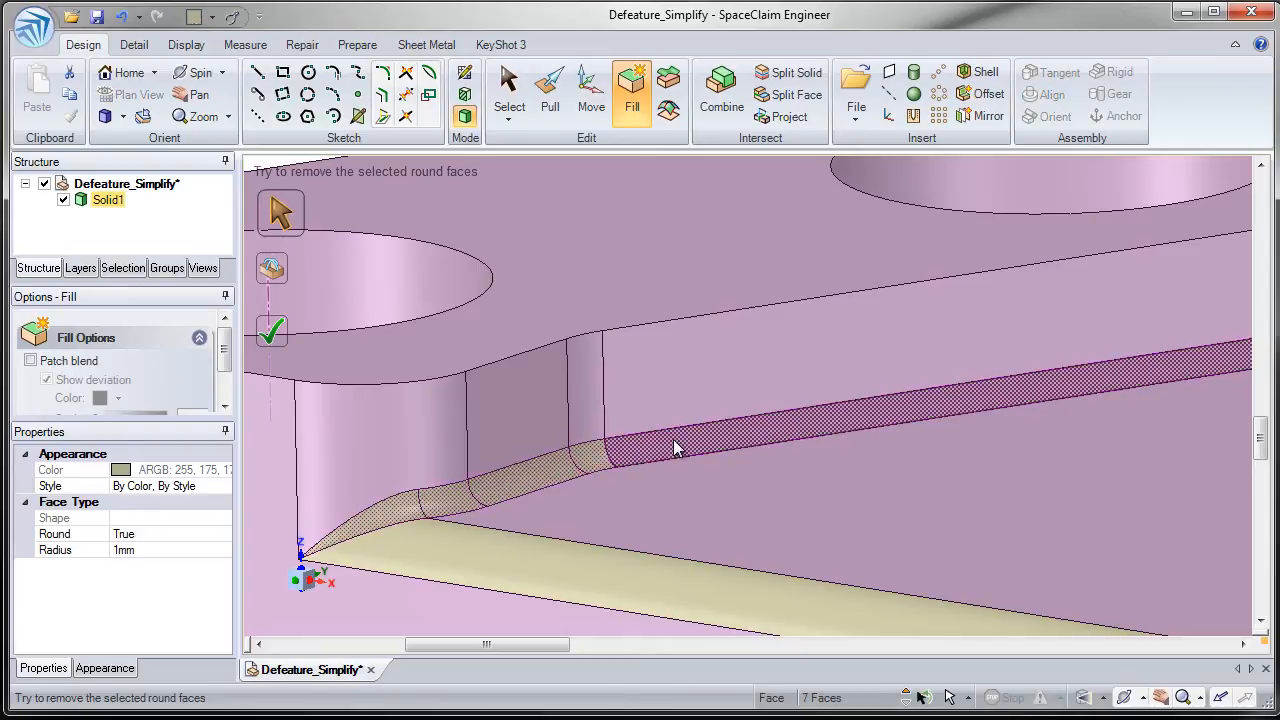
Select the long straight round and its two neighbouring round faces individually at the pad's base
{"action": "left_click", "coordinate": [668, 442]}
{"action": "left_click", "coordinate": [595, 455], "text": "ctrl"}
{"action": "left_click", "coordinate": [545, 473], "text": "ctrl"}
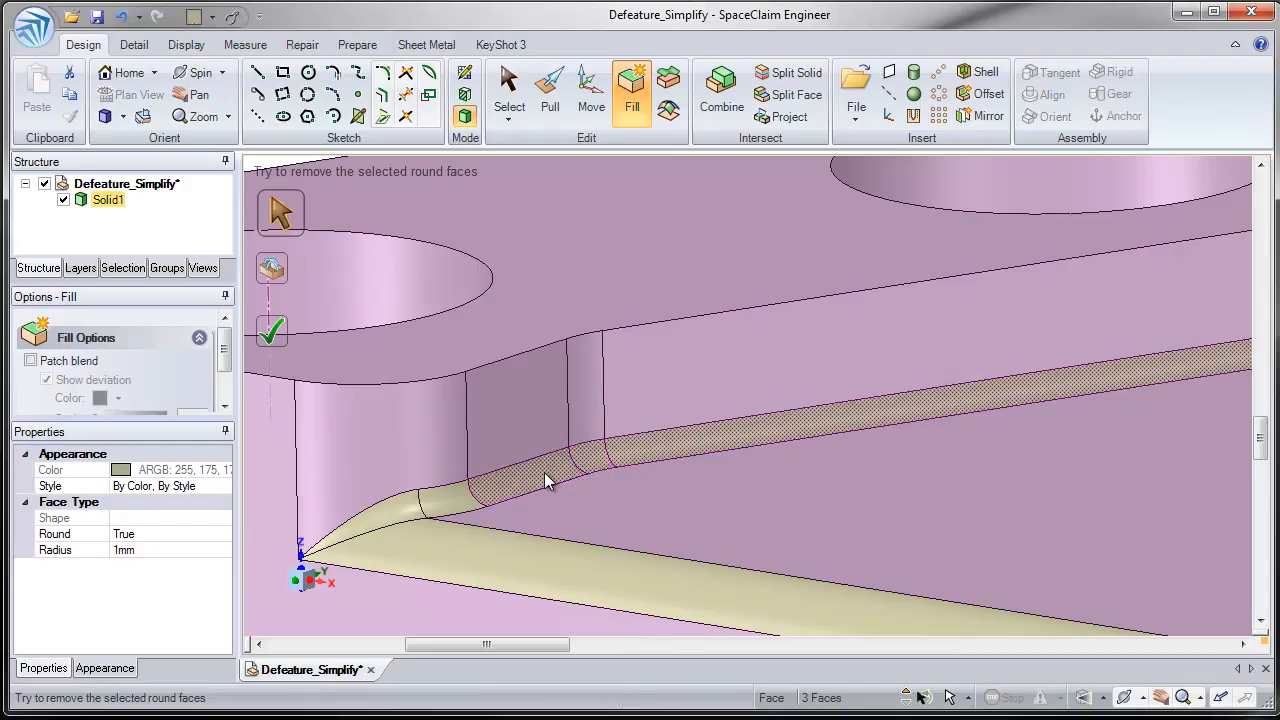
Remove only the short straight round at the base of the pad's angled wall with Fill
{"action": "left_click", "coordinate": [634, 455]}
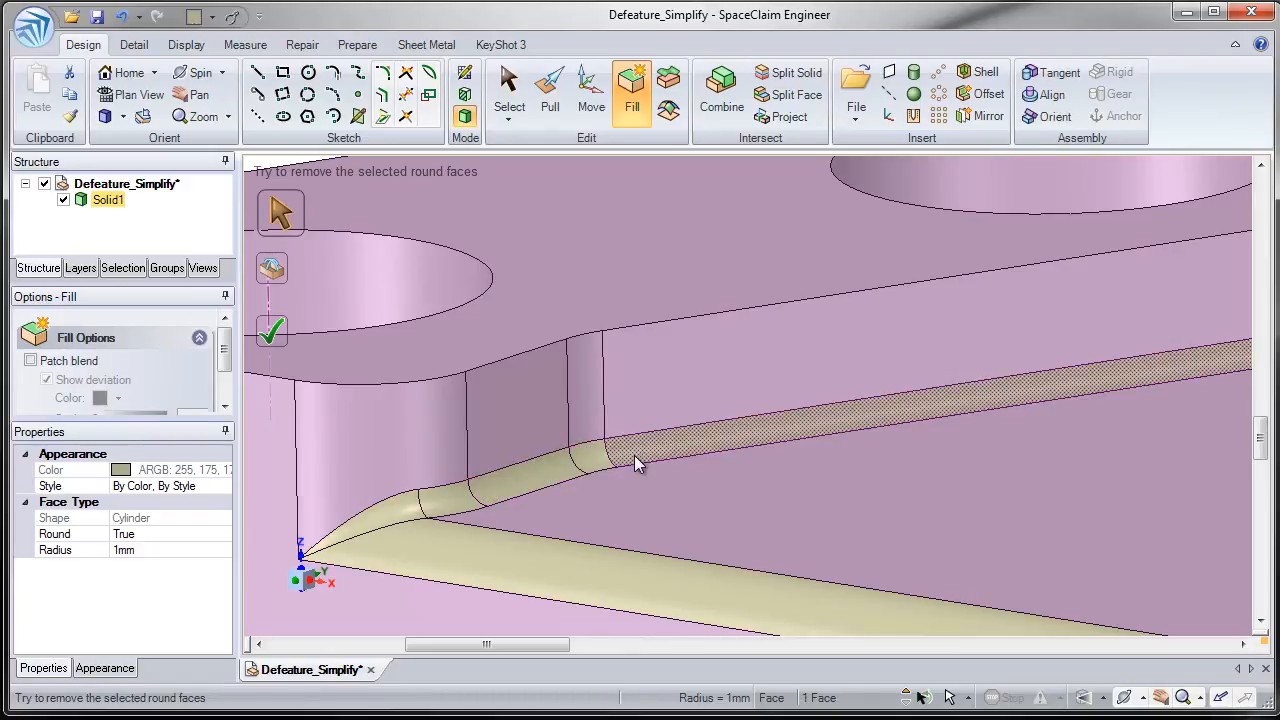
{"action": "left_click", "coordinate": [550, 473]}
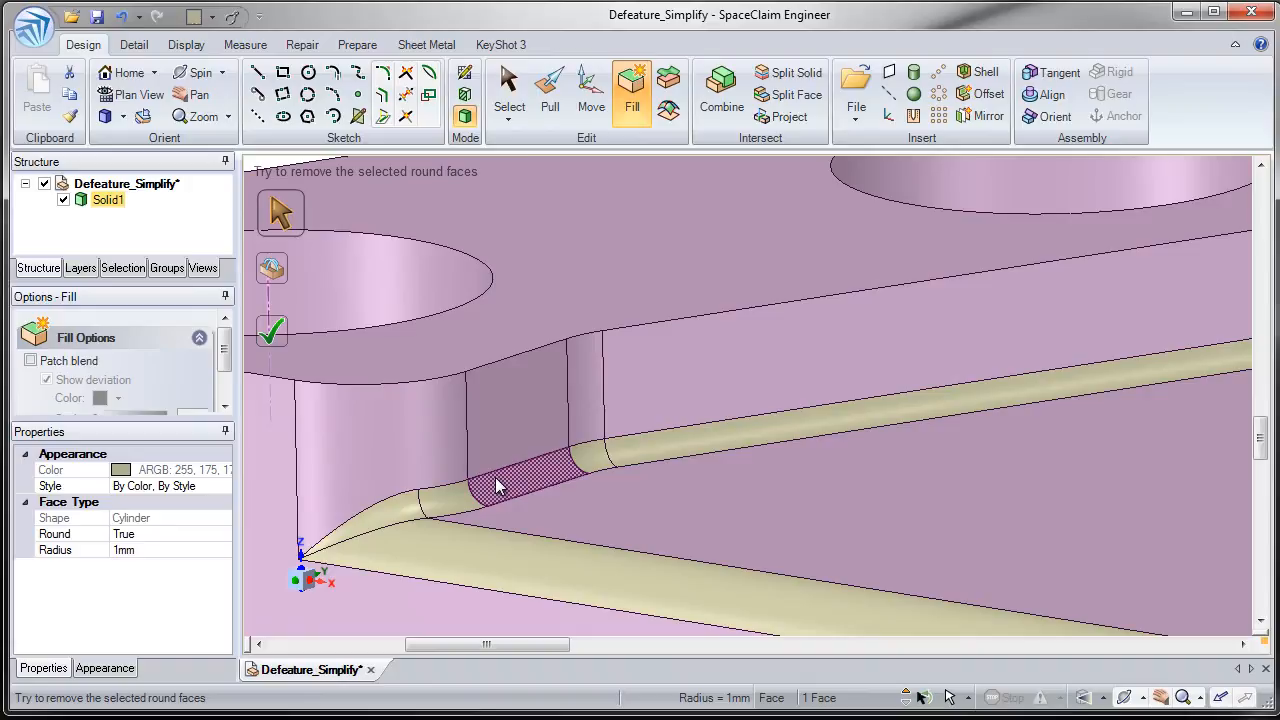
{"action": "left_click", "coordinate": [632, 105]}
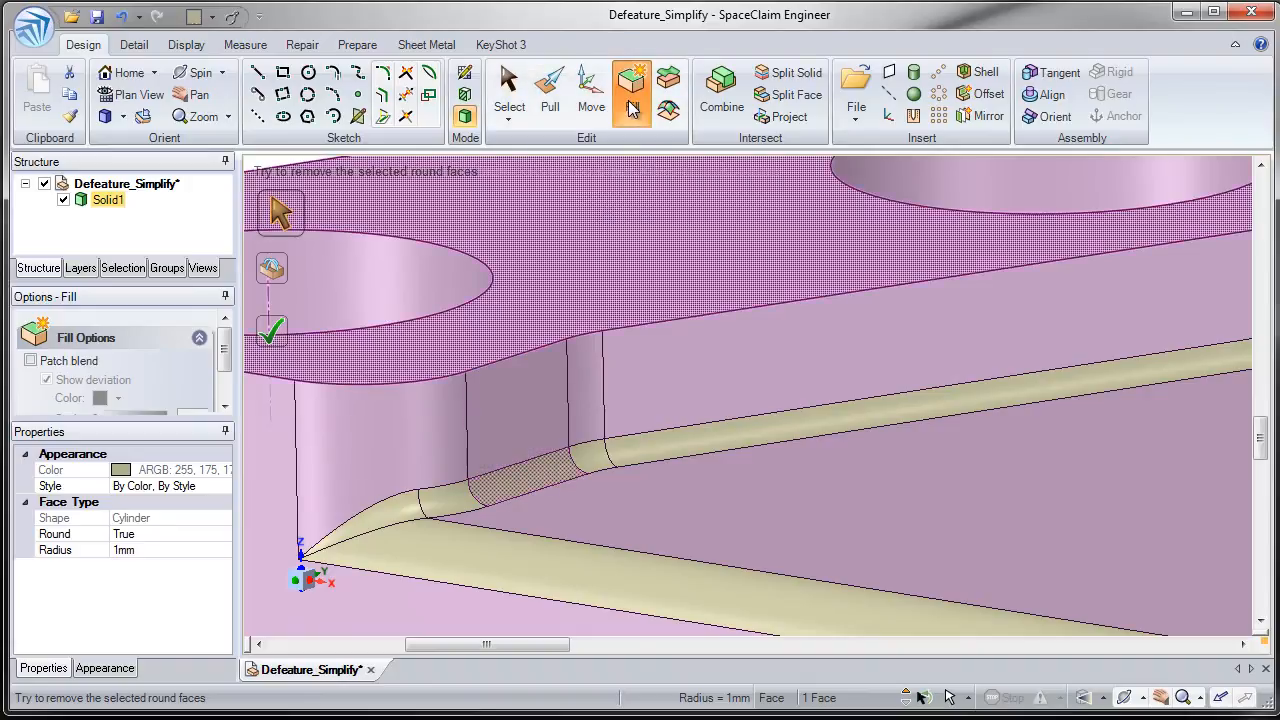
Examine the gap in the round chain and select the small triangular face at the adjoining round's end
{"action": "scroll", "coordinate": [535, 490], "scroll_direction": "up", "scroll_amount": 5}
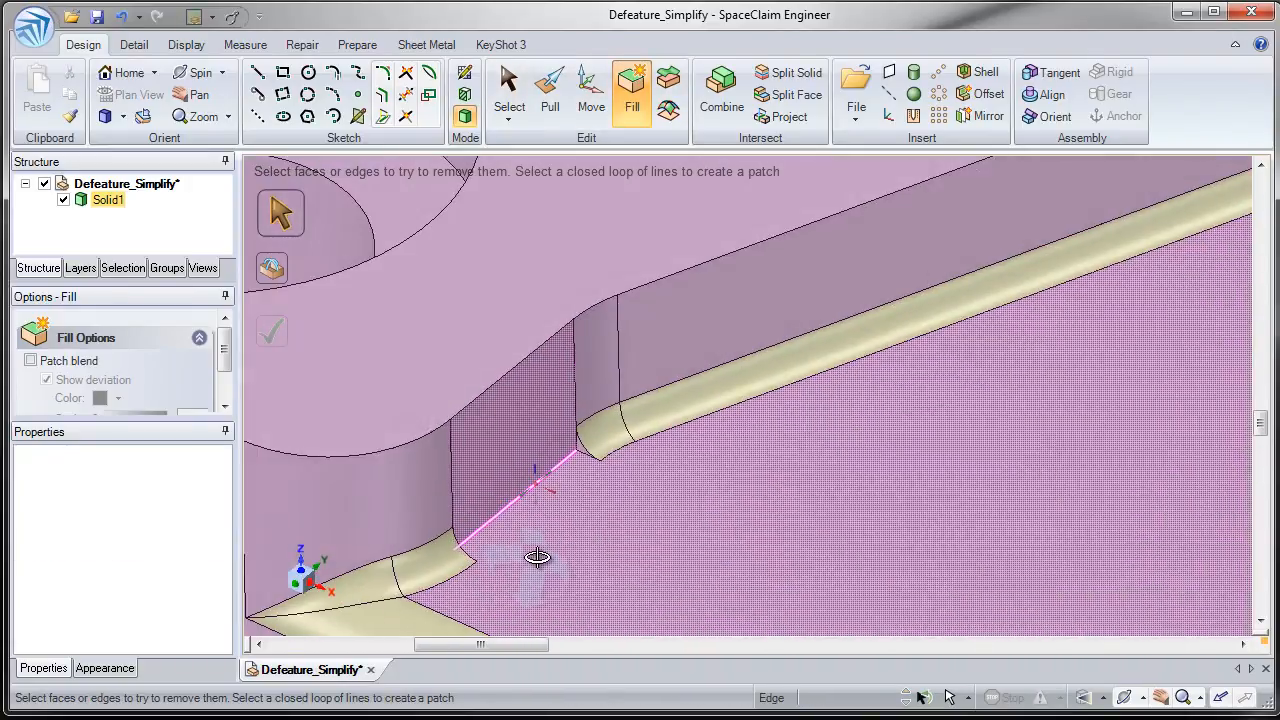
{"action": "middle_click_drag", "start_coordinate": [534, 503], "coordinate": [524, 578], "text": "shift"}
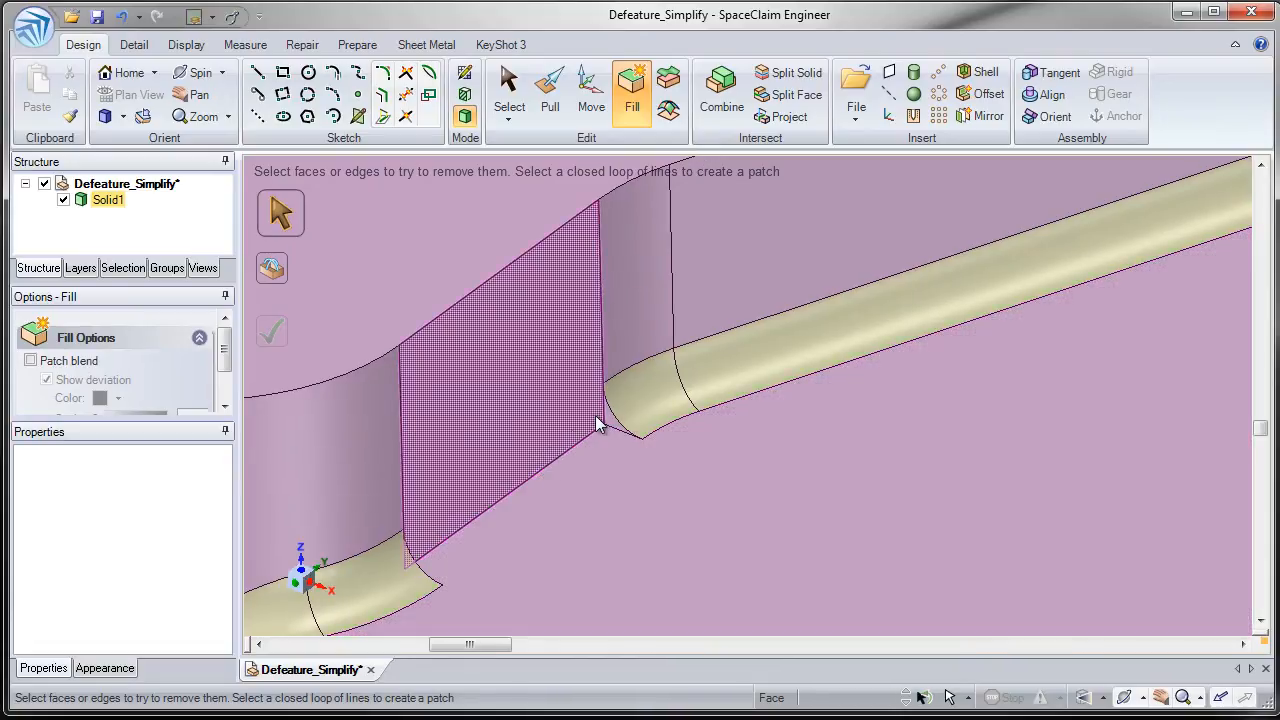
{"action": "scroll", "coordinate": [603, 408], "scroll_direction": "up", "scroll_amount": 3}
{"action": "left_click", "coordinate": [616, 433]}
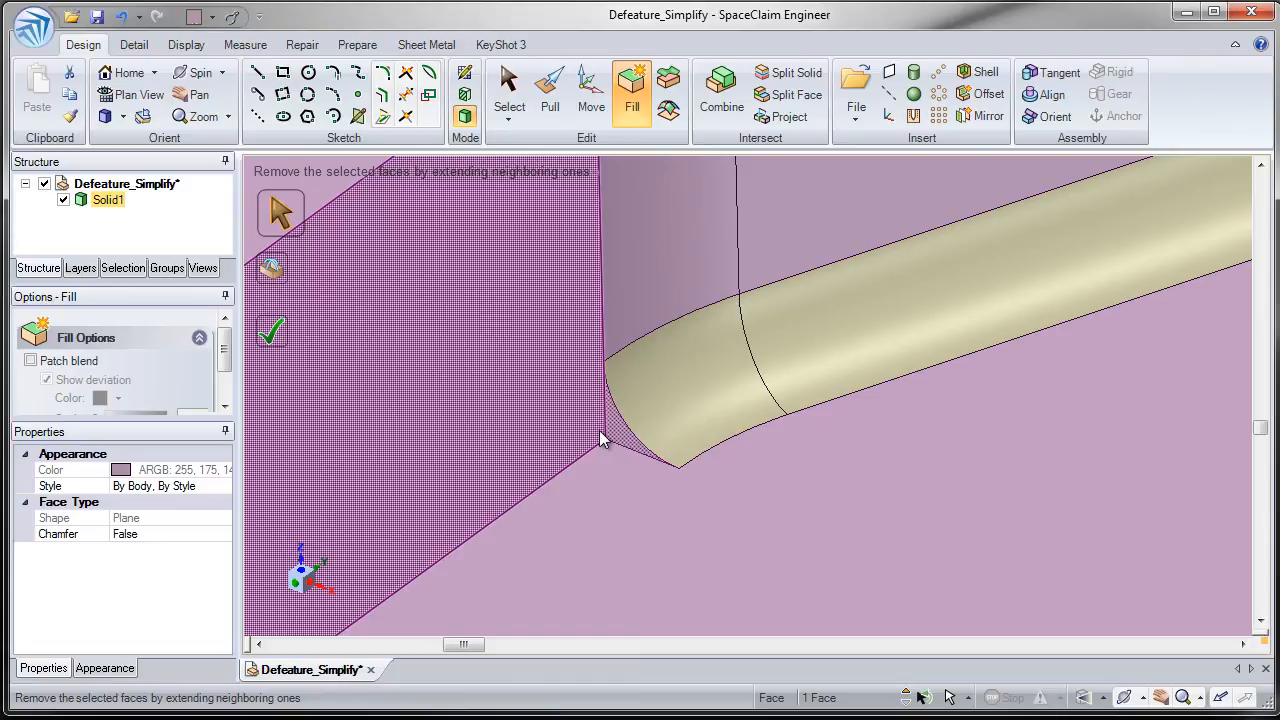
Undo the short round's removal and remove the whole connected round chain along the pad's base with Fill
{"action": "left_click", "coordinate": [121, 16]}
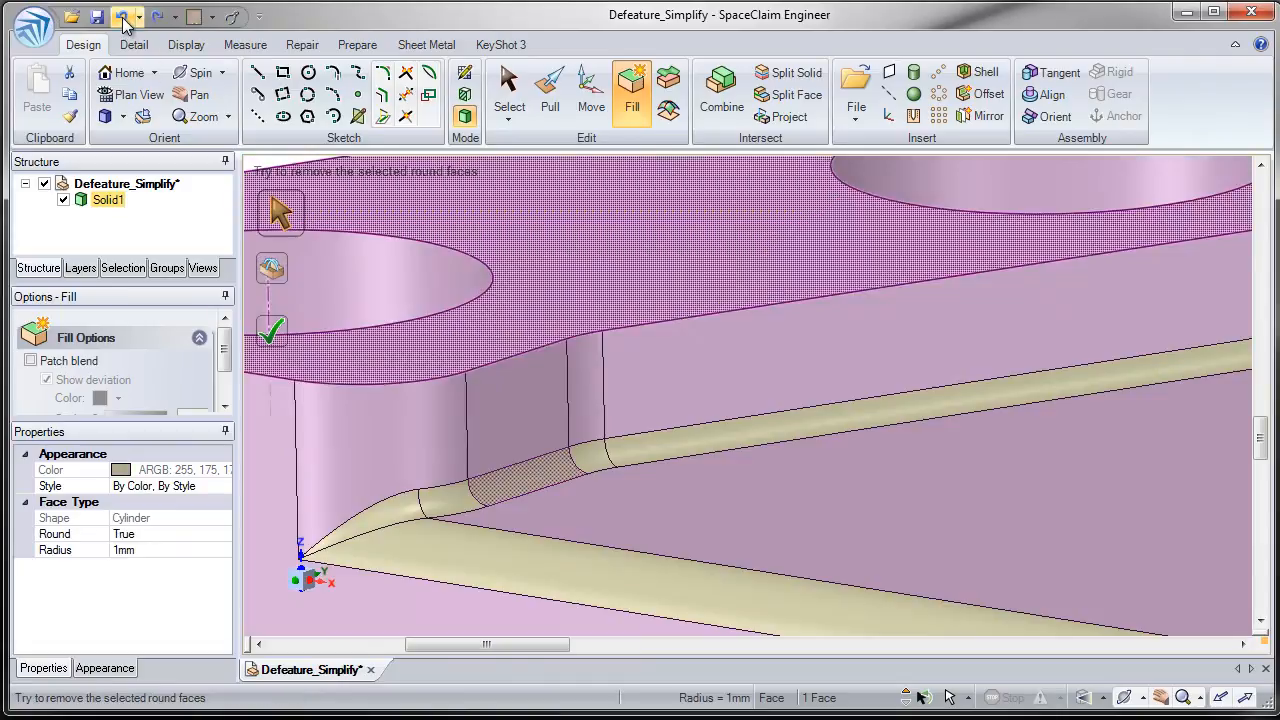
{"action": "middle_click_drag", "start_coordinate": [538, 453], "coordinate": [576, 451]}
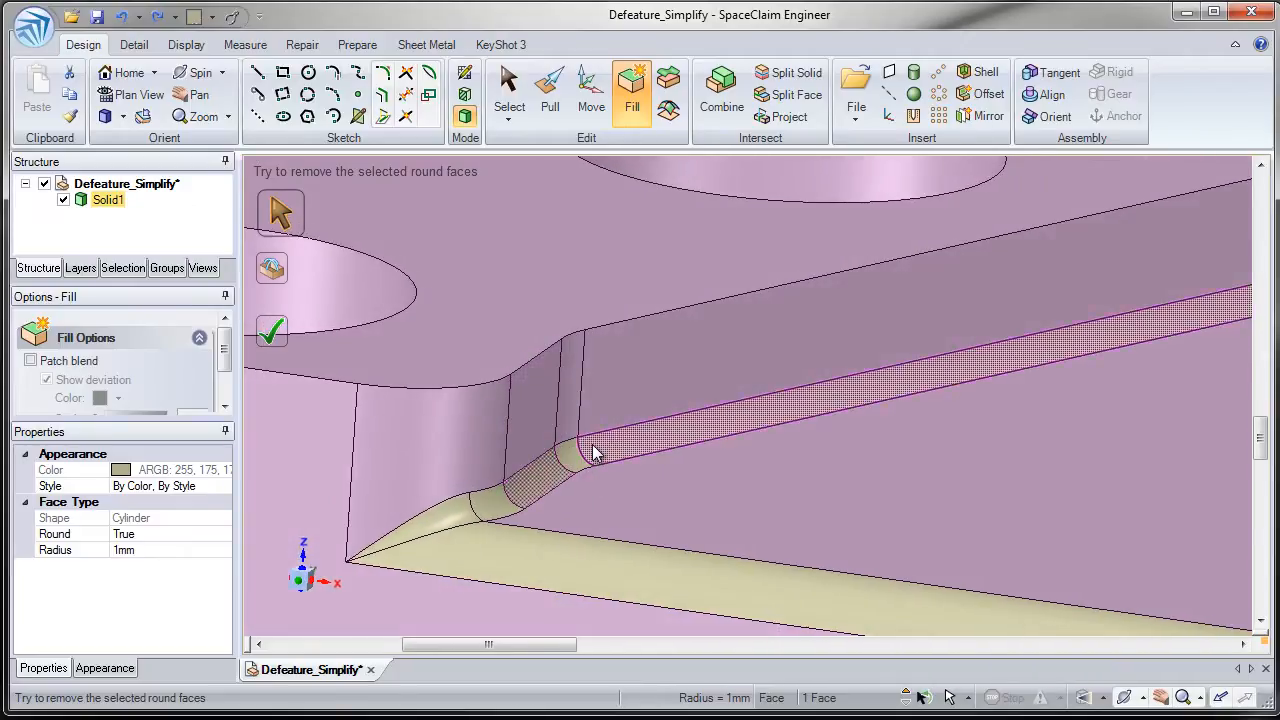
{"action": "left_click", "coordinate": [592, 451]}
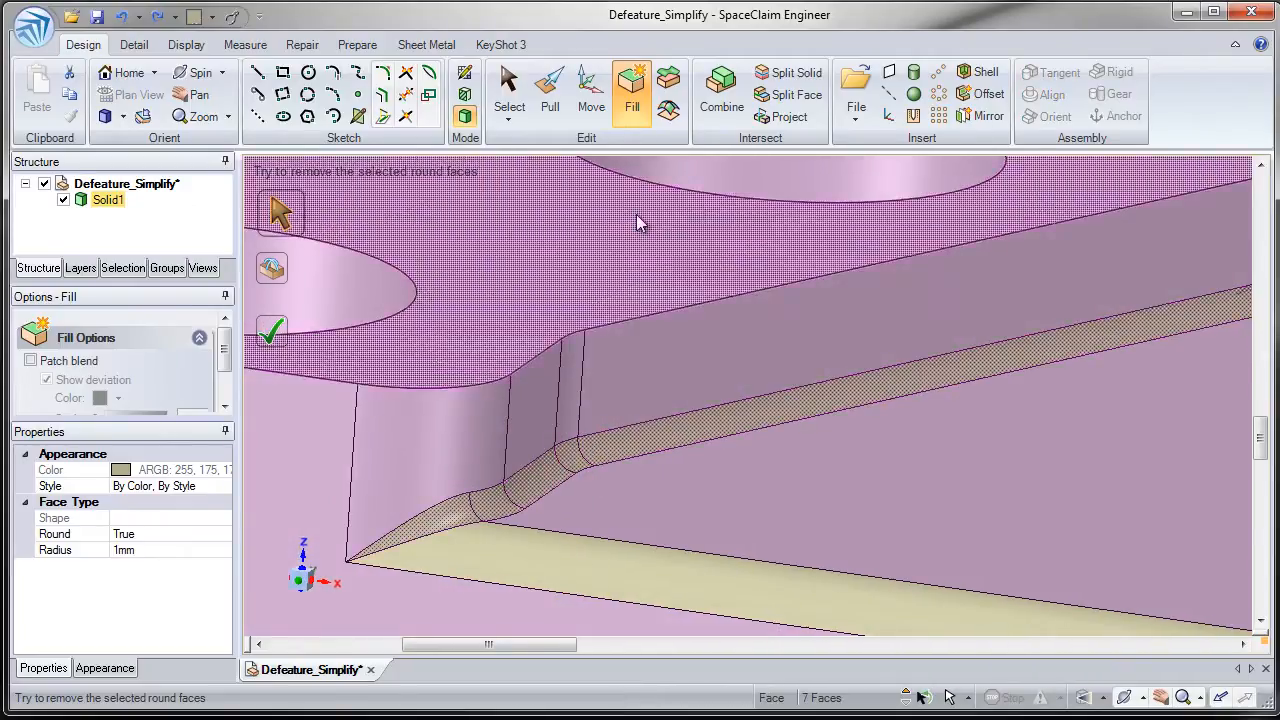
{"action": "left_click", "coordinate": [631, 112]}
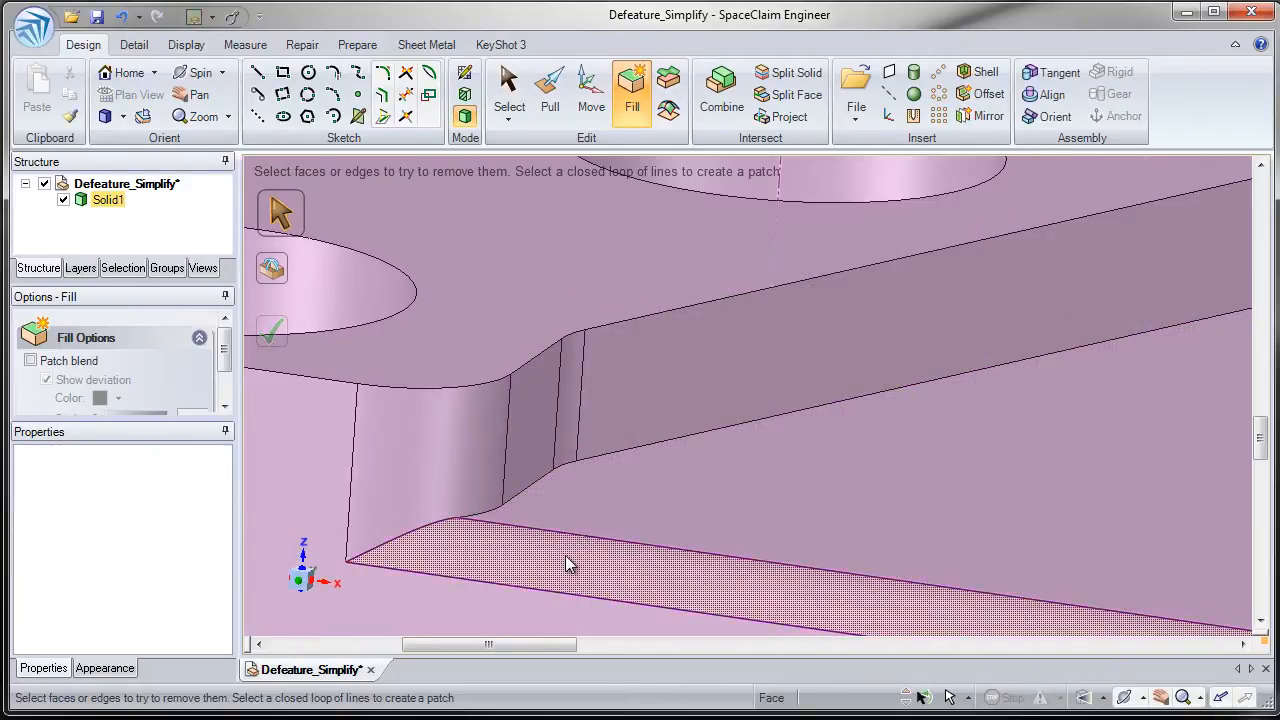
Show the Selection list of similar geometry and enlarge it along with the Fill options area
{"action": "middle_click_drag", "start_coordinate": [482, 553], "coordinate": [446, 420], "text": "ctrl"}
{"action": "middle_click_drag", "start_coordinate": [716, 571], "coordinate": [700, 394], "text": "shift"}
{"action": "left_click", "coordinate": [453, 455]}
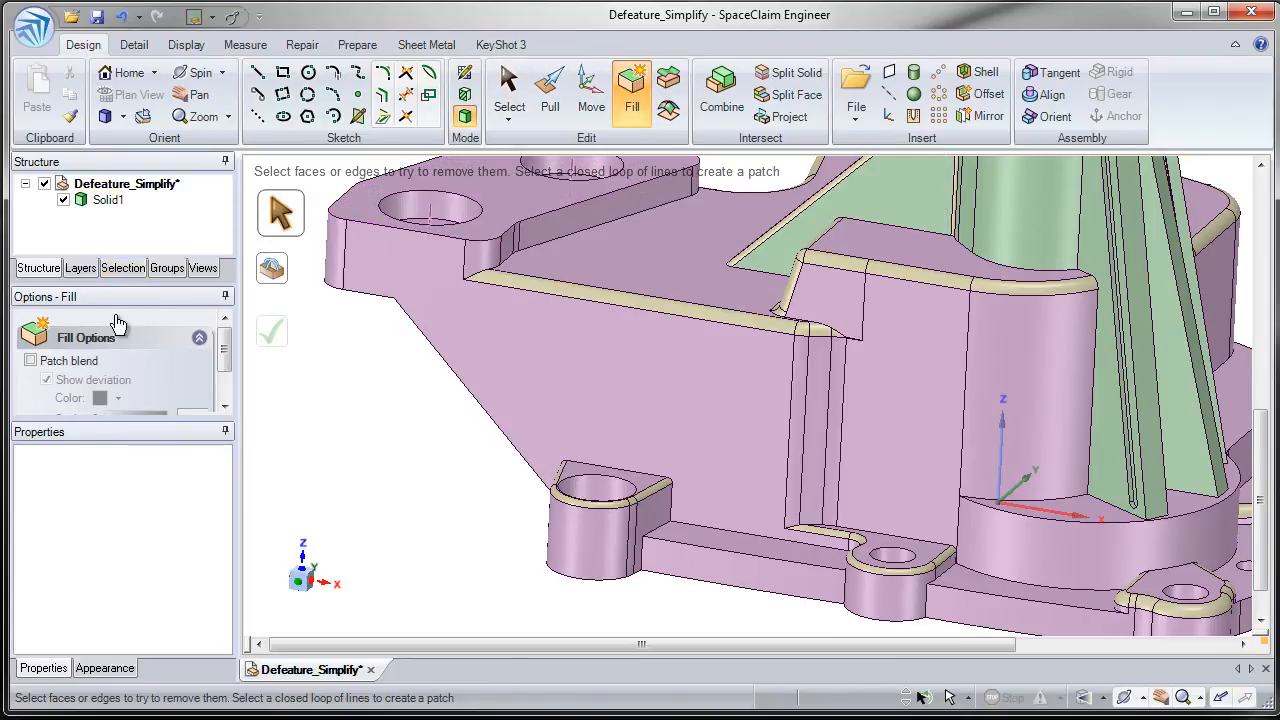
{"action": "left_click_drag", "start_coordinate": [157, 429], "coordinate": [160, 497]}
{"action": "left_click_drag", "start_coordinate": [147, 287], "coordinate": [149, 374]}
{"action": "left_click", "coordinate": [123, 355]}
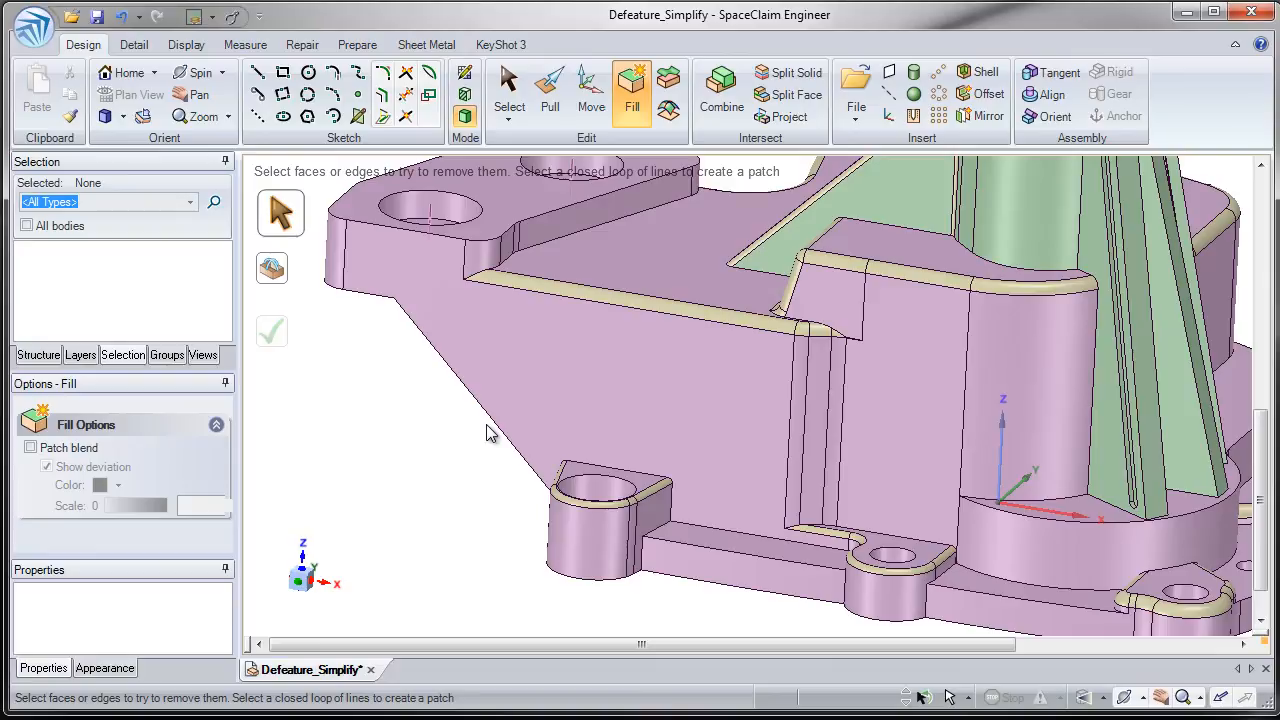
Select the 2 mm round below the two-hole pad, extend to all rounds equal or smaller, and remove them with Fill
{"action": "left_click", "coordinate": [673, 316]}
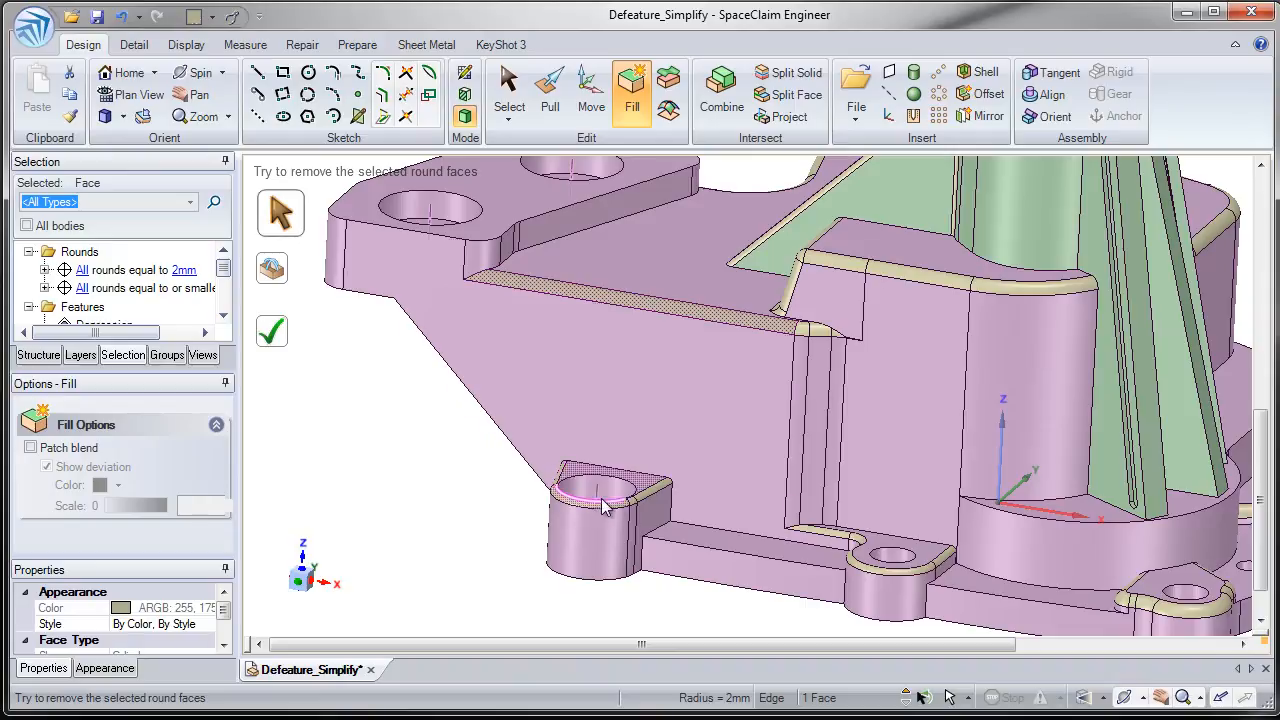
{"action": "left_click", "coordinate": [421, 449]}
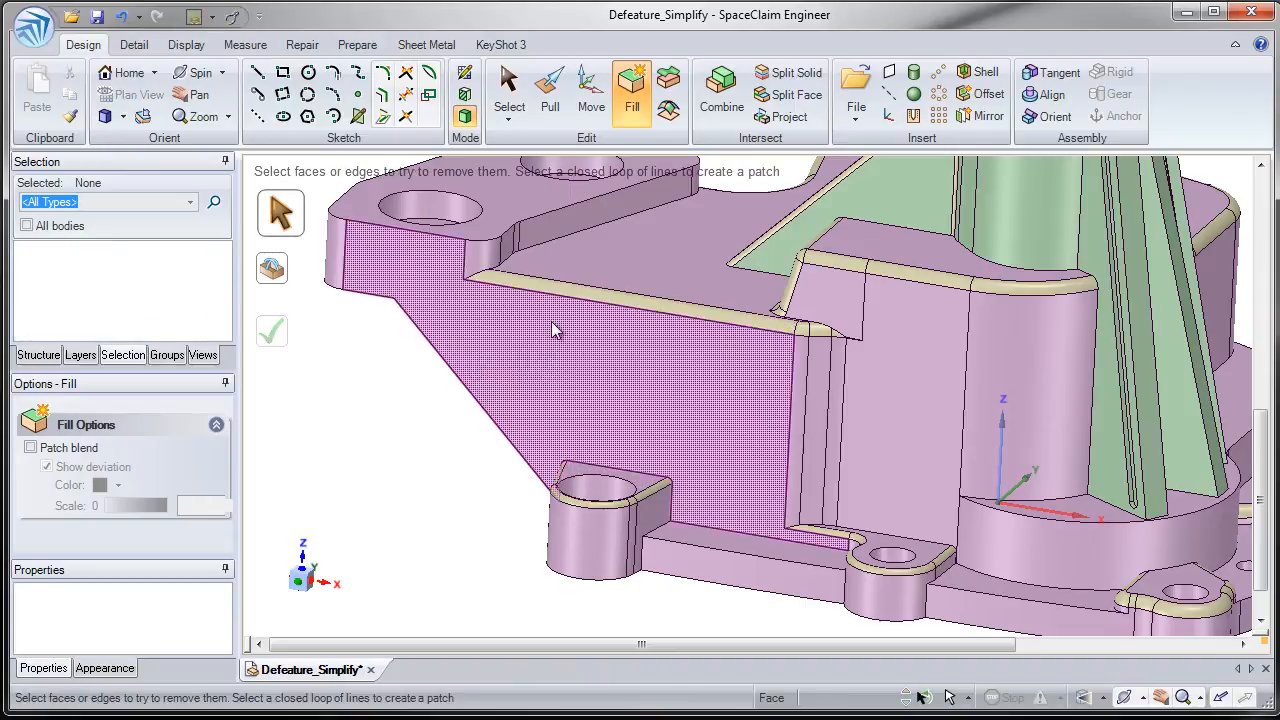
{"action": "left_click", "coordinate": [612, 309]}
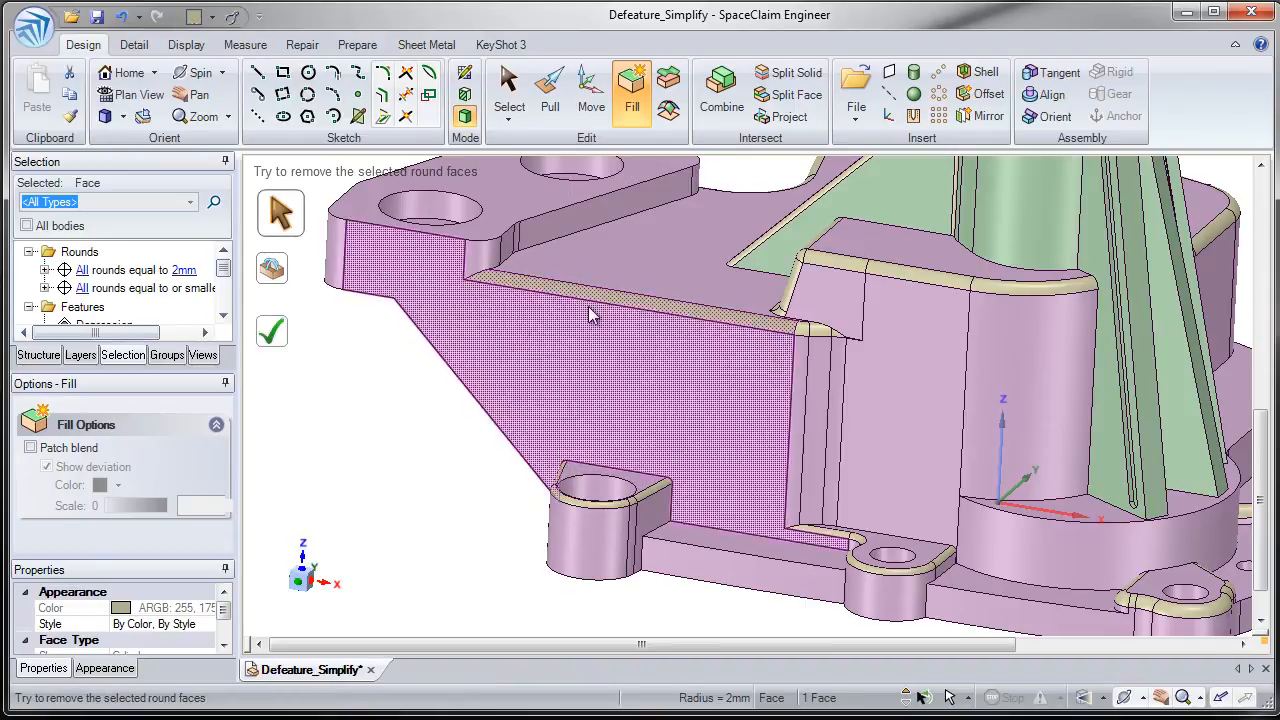
{"action": "left_click", "coordinate": [124, 288]}
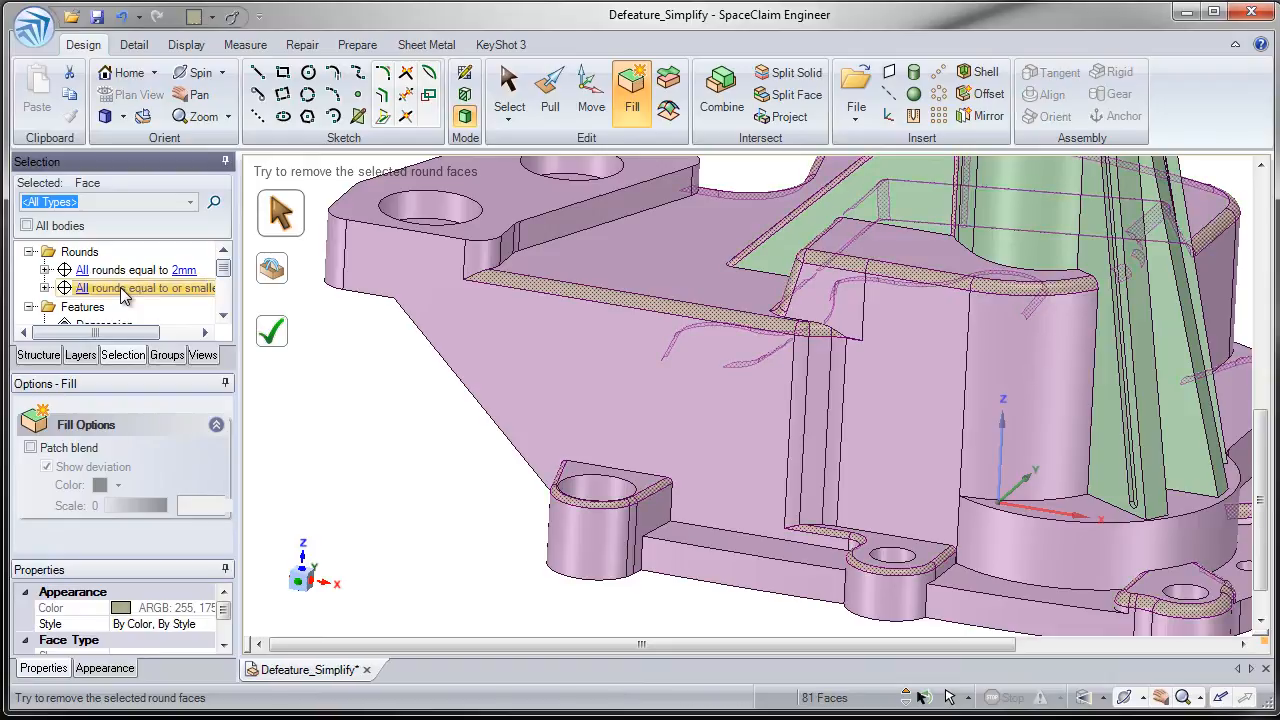
{"action": "left_click", "coordinate": [630, 112]}
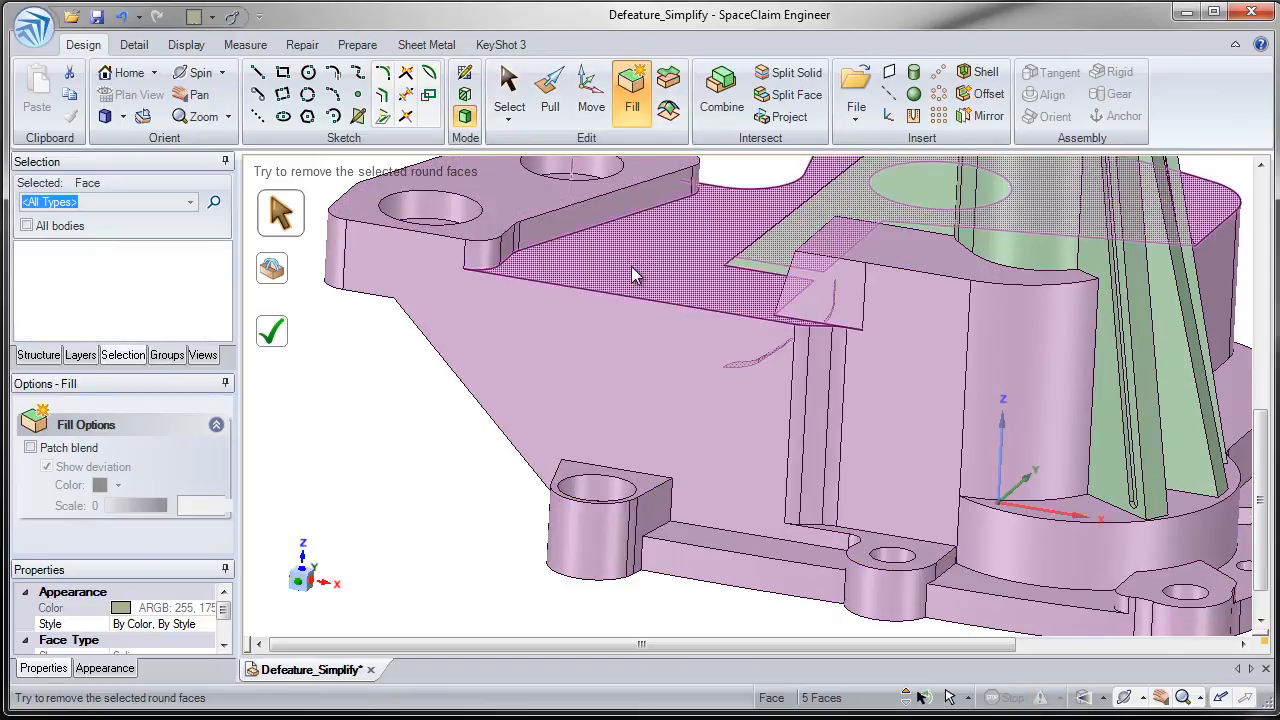
{"action": "left_click", "coordinate": [732, 178]}
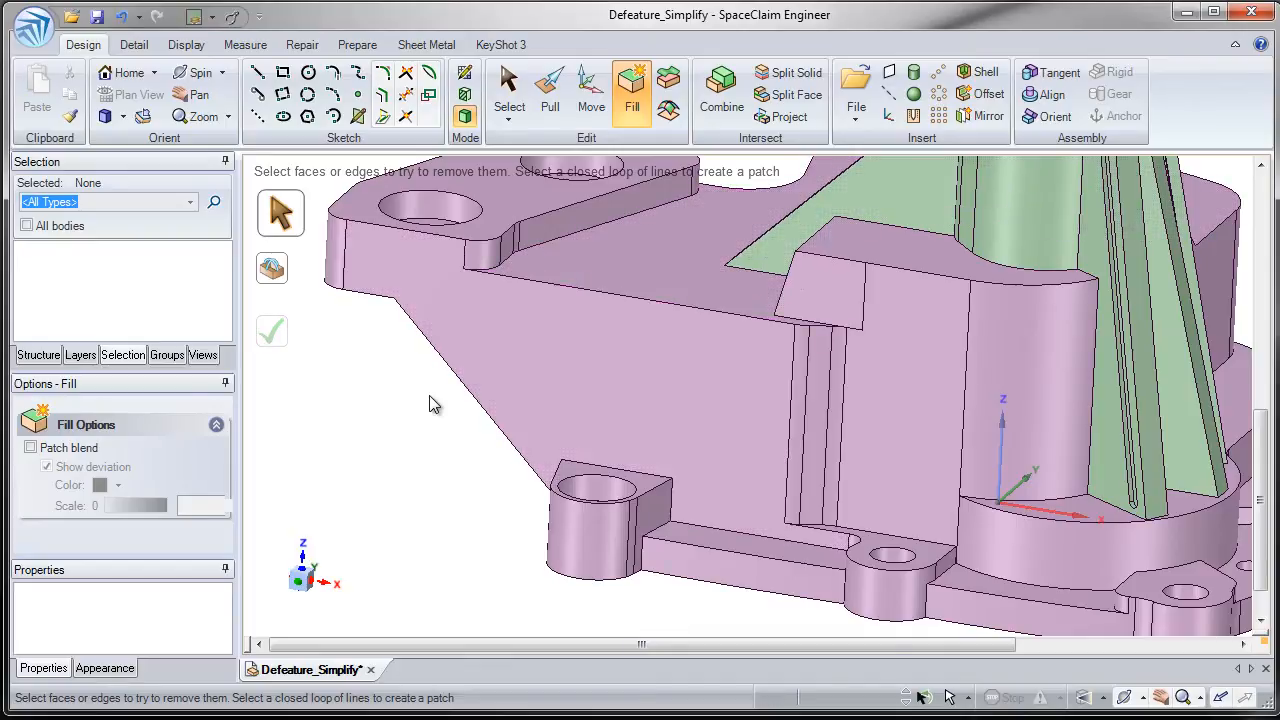
Select the bolt hole in the middle front flange lug and extend the selection to all holes equal to 4.1 mm
{"action": "scroll", "coordinate": [429, 395], "scroll_direction": "down", "scroll_amount": 4}
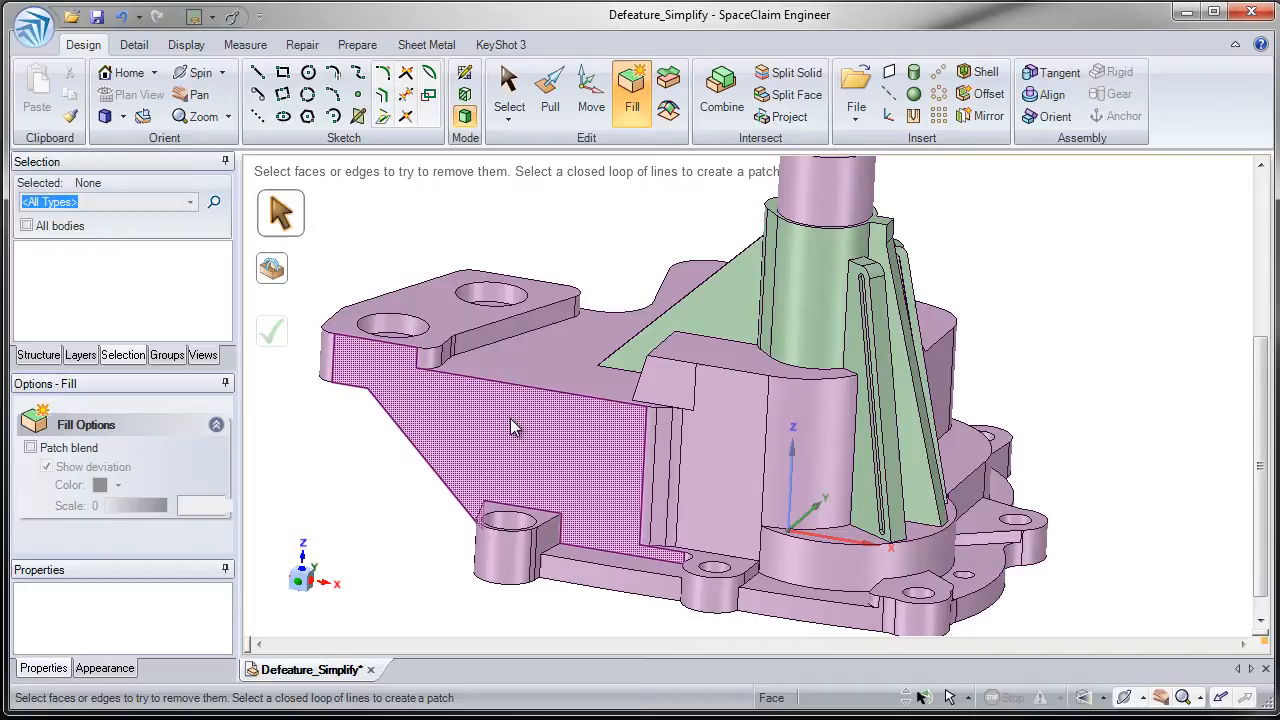
{"action": "middle_click_drag", "start_coordinate": [510, 426], "coordinate": [590, 422]}
{"action": "middle_click_drag", "start_coordinate": [590, 422], "coordinate": [593, 342], "text": "shift"}
{"action": "middle_click_drag", "start_coordinate": [593, 342], "coordinate": [600, 450], "text": "ctrl"}
{"action": "middle_click_drag", "start_coordinate": [708, 478], "coordinate": [712, 497], "text": "ctrl"}
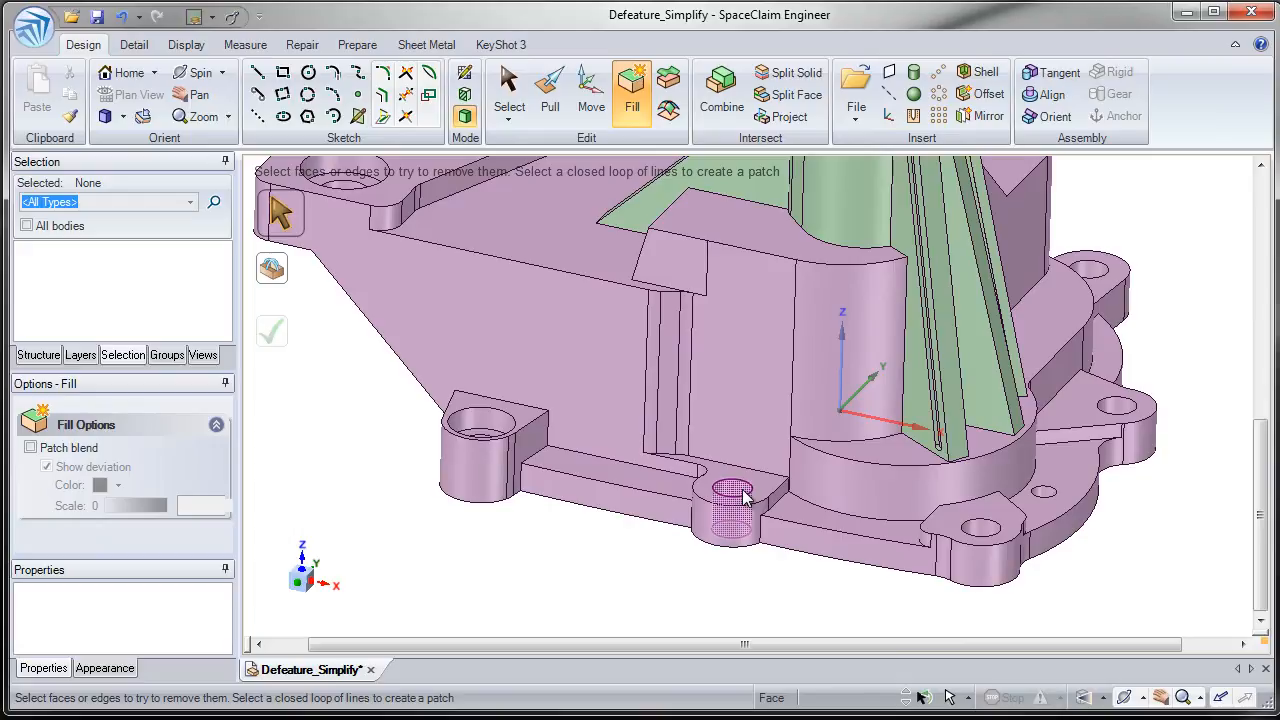
{"action": "left_click", "coordinate": [744, 500]}
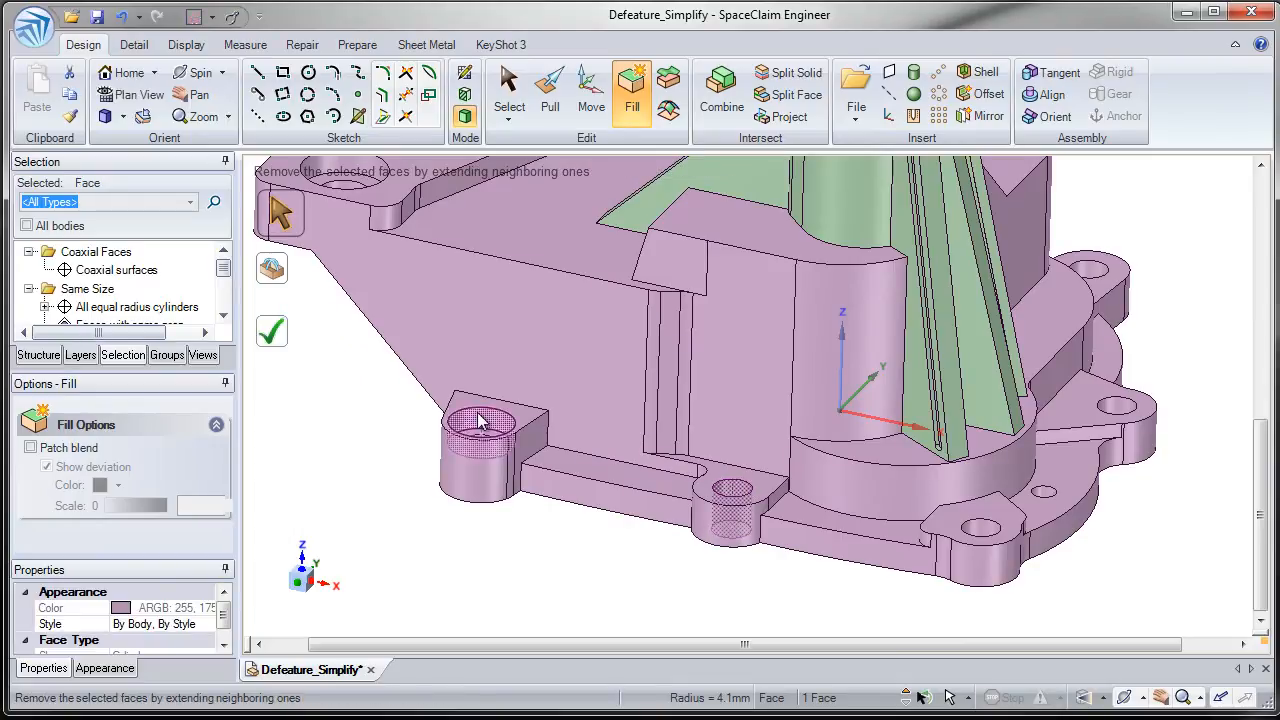
{"action": "mouse_move", "coordinate": [224, 271]}
{"action": "left_mouse_down"}
{"action": "mouse_move", "coordinate": [226, 288]}
{"action": "mouse_move", "coordinate": [223, 276]}
{"action": "left_mouse_up"}
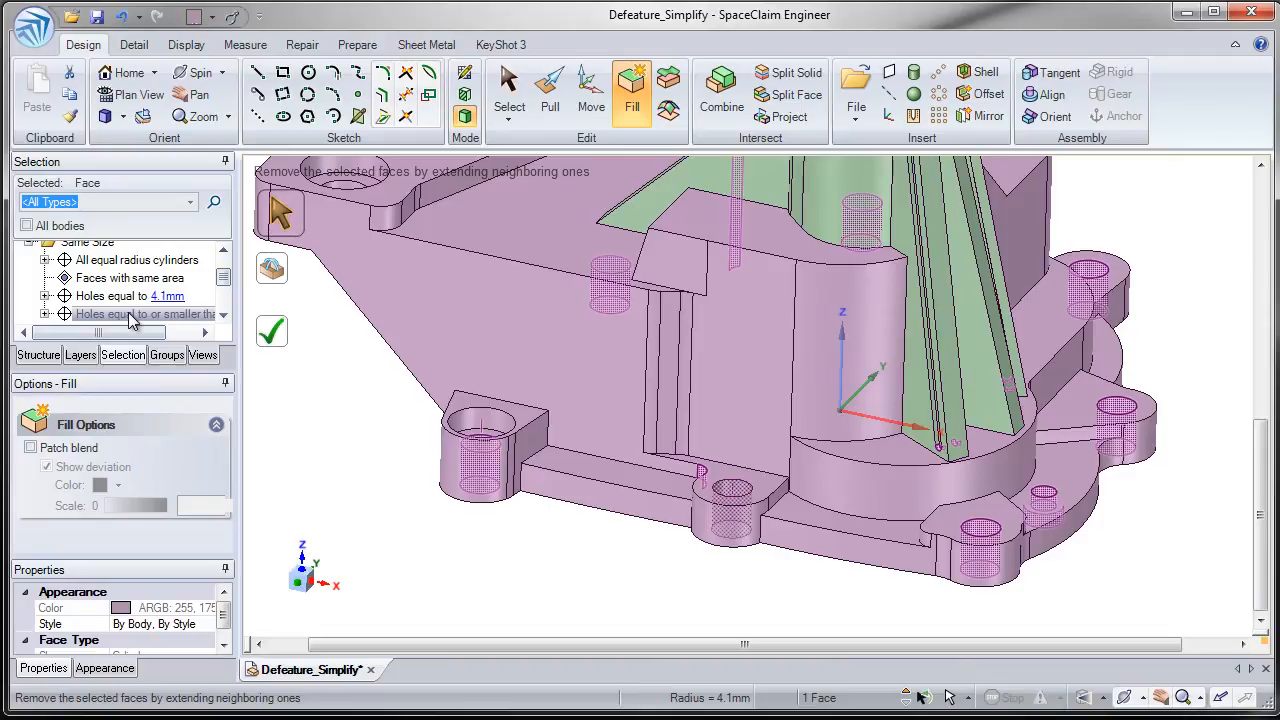
{"action": "left_click", "coordinate": [128, 297]}
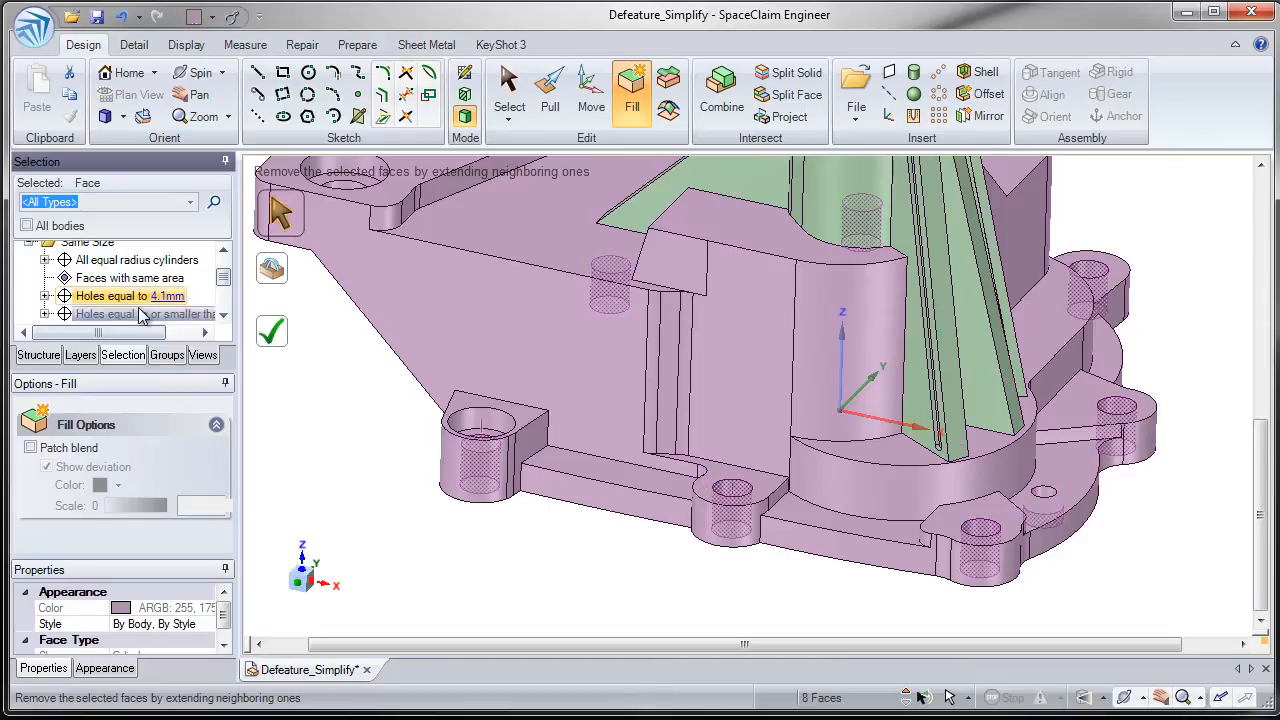
Deselect the rounded end face of the curved slot on the underside and remove the selected flange bolt holes with Fill
{"action": "scroll", "coordinate": [475, 507], "scroll_direction": "down", "scroll_amount": 3}
{"action": "middle_click_drag", "start_coordinate": [452, 430], "coordinate": [436, 492]}
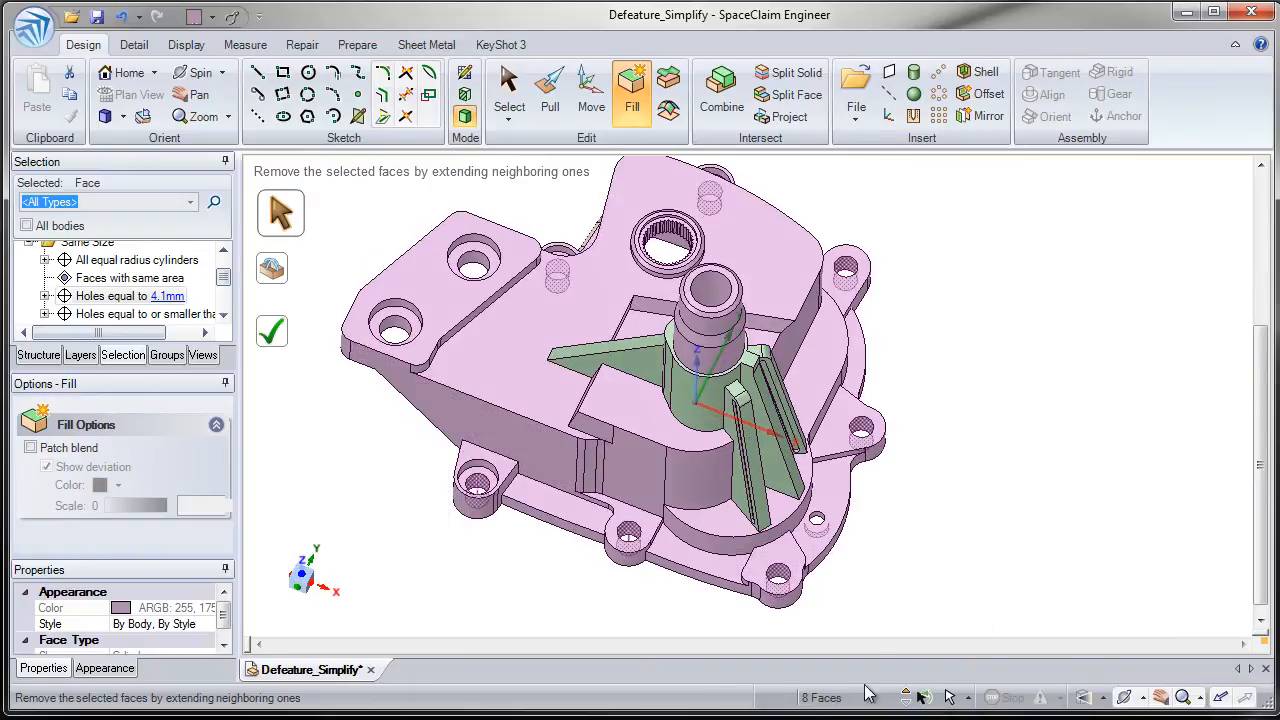
{"action": "middle_click_drag", "start_coordinate": [613, 615], "coordinate": [599, 591]}
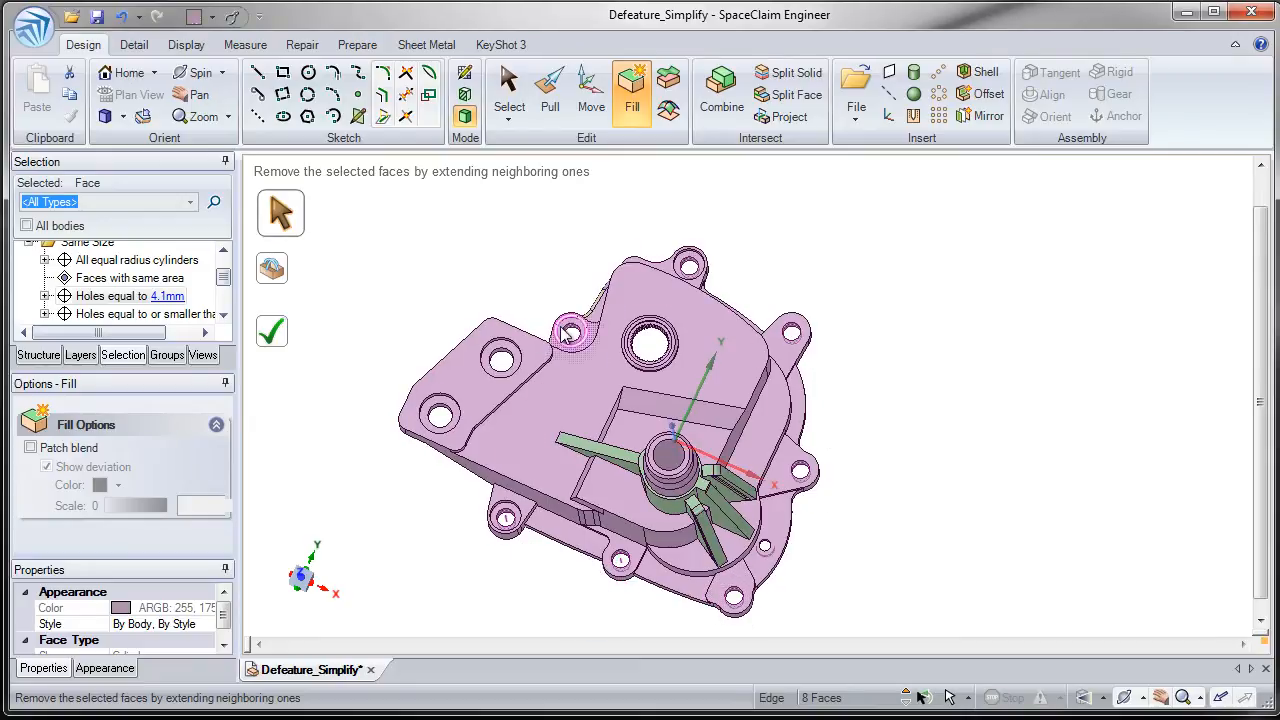
{"action": "middle_click_drag", "start_coordinate": [553, 565], "coordinate": [549, 496]}
{"action": "mouse_move", "coordinate": [580, 544]}
{"action": "middle_mouse_down", "text": "shift"}
{"action": "mouse_move", "coordinate": [586, 594]}
{"action": "mouse_move", "coordinate": [588, 555]}
{"action": "middle_mouse_up", "text": "shift"}
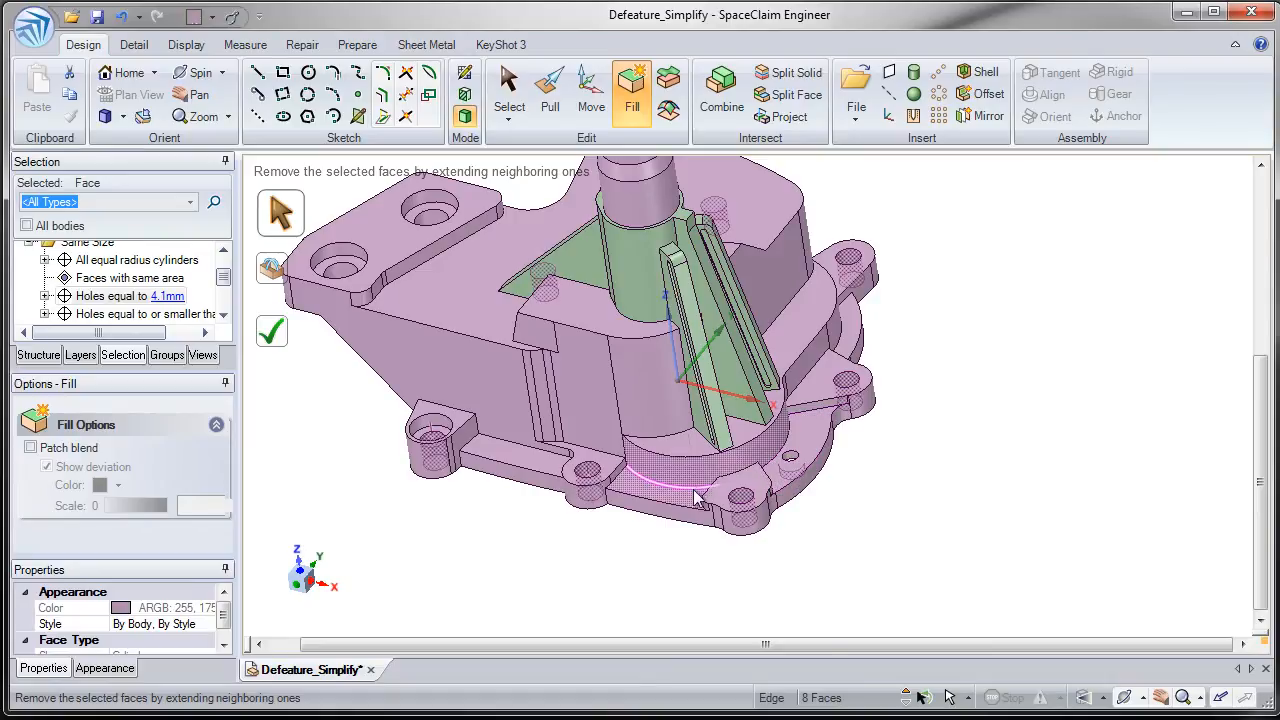
{"action": "middle_click_drag", "start_coordinate": [686, 486], "coordinate": [665, 220]}
{"action": "middle_click_drag", "start_coordinate": [786, 571], "coordinate": [829, 443], "text": "shift"}
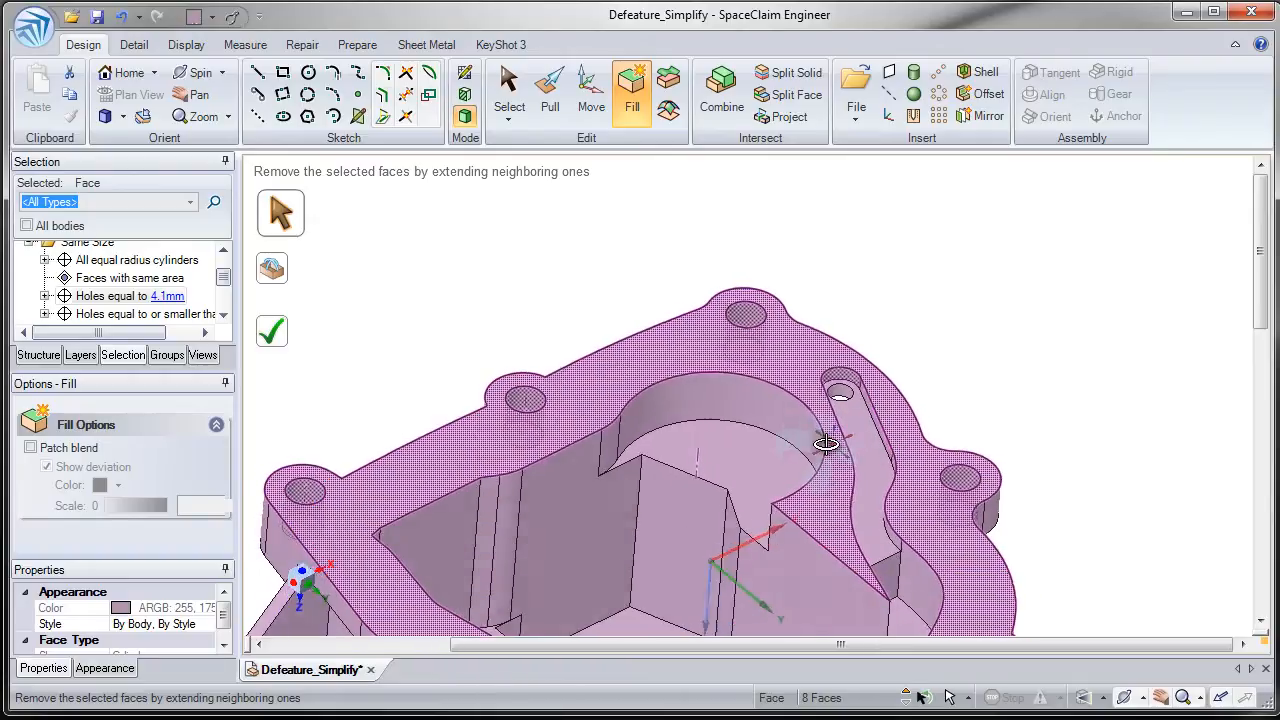
{"action": "scroll", "coordinate": [853, 393], "scroll_direction": "up", "scroll_amount": 1}
{"action": "middle_click_drag", "start_coordinate": [851, 394], "coordinate": [879, 386], "text": "shift"}
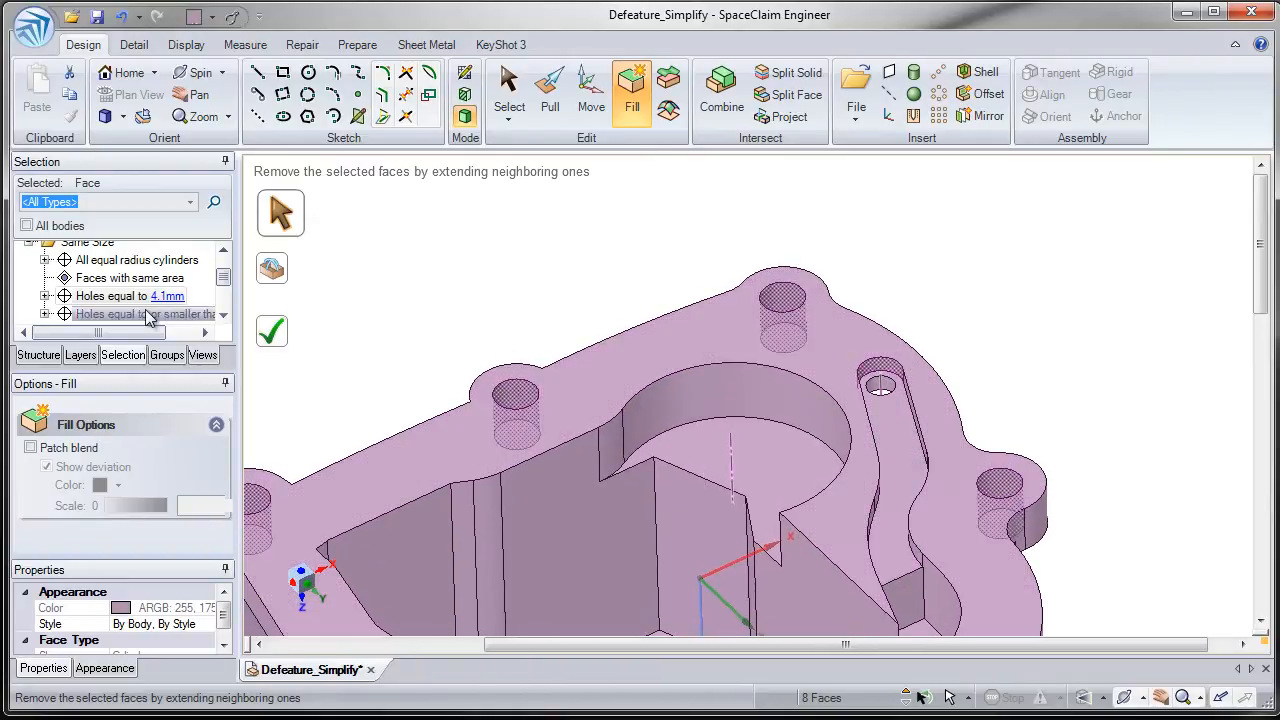
{"action": "middle_click_drag", "start_coordinate": [560, 324], "coordinate": [677, 298], "text": "shift"}
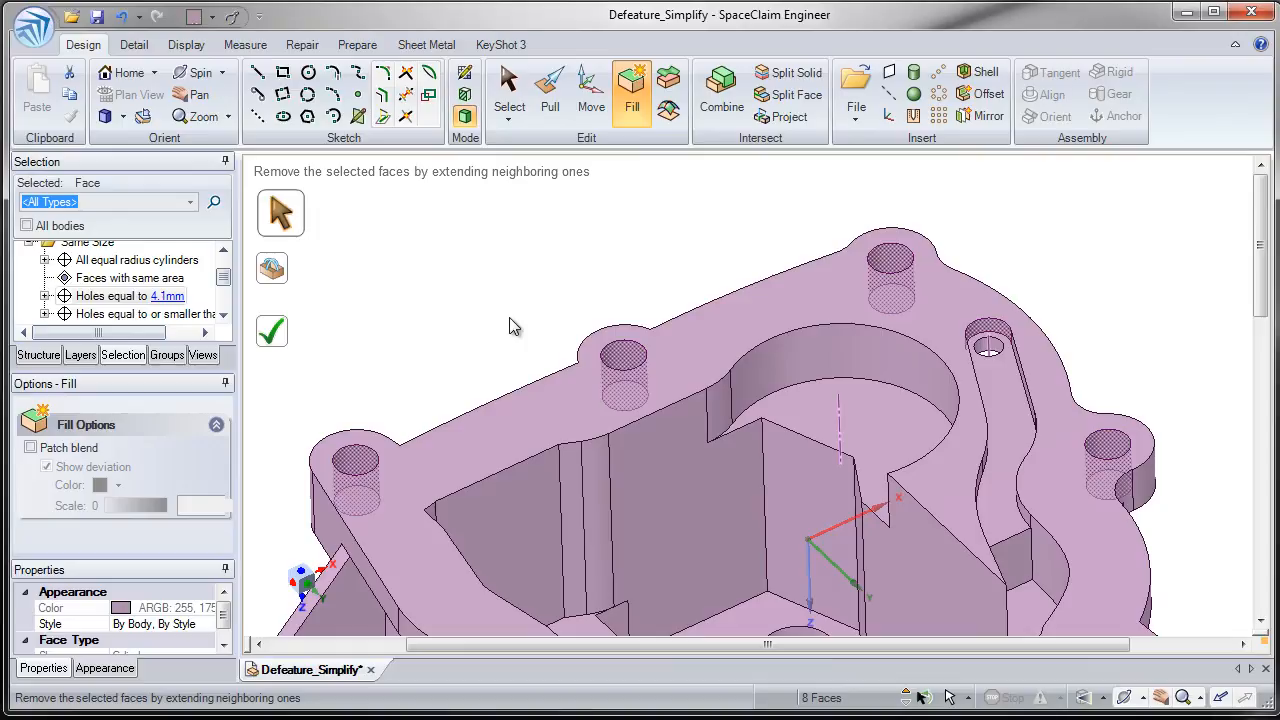
{"action": "scroll", "coordinate": [990, 358], "scroll_direction": "up", "scroll_amount": 3}
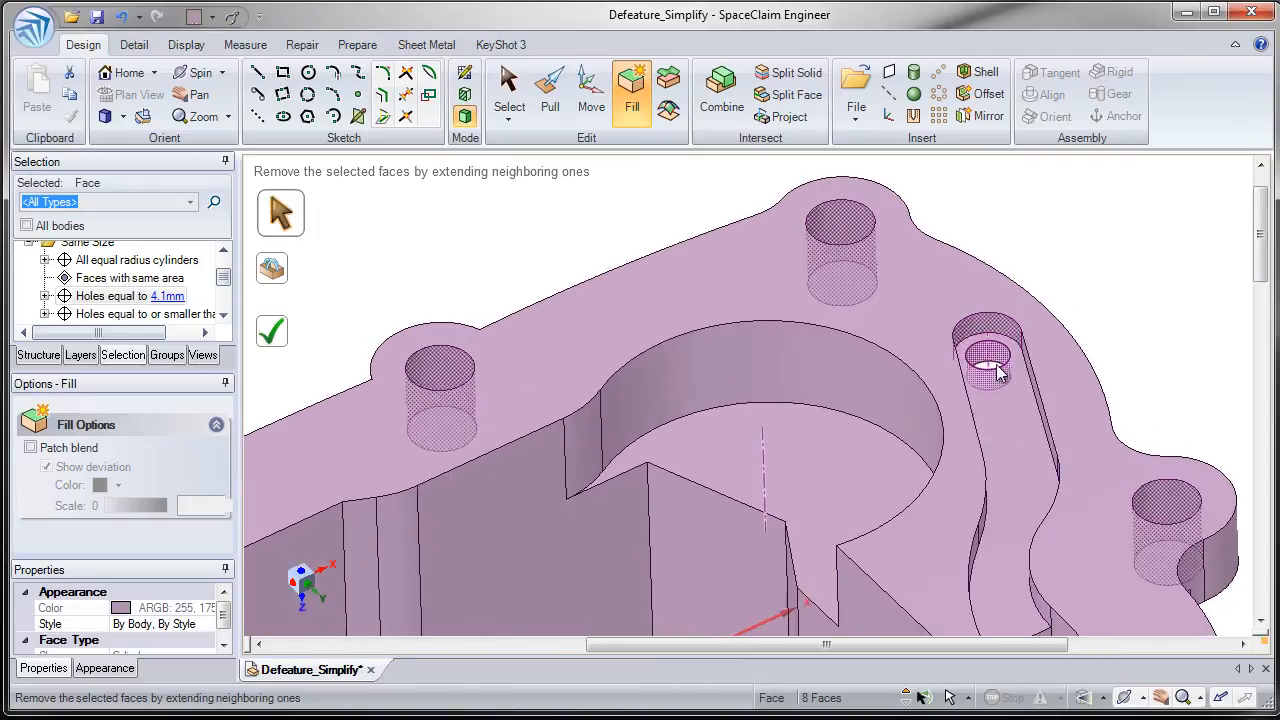
{"action": "left_click", "coordinate": [1005, 337], "text": "ctrl"}
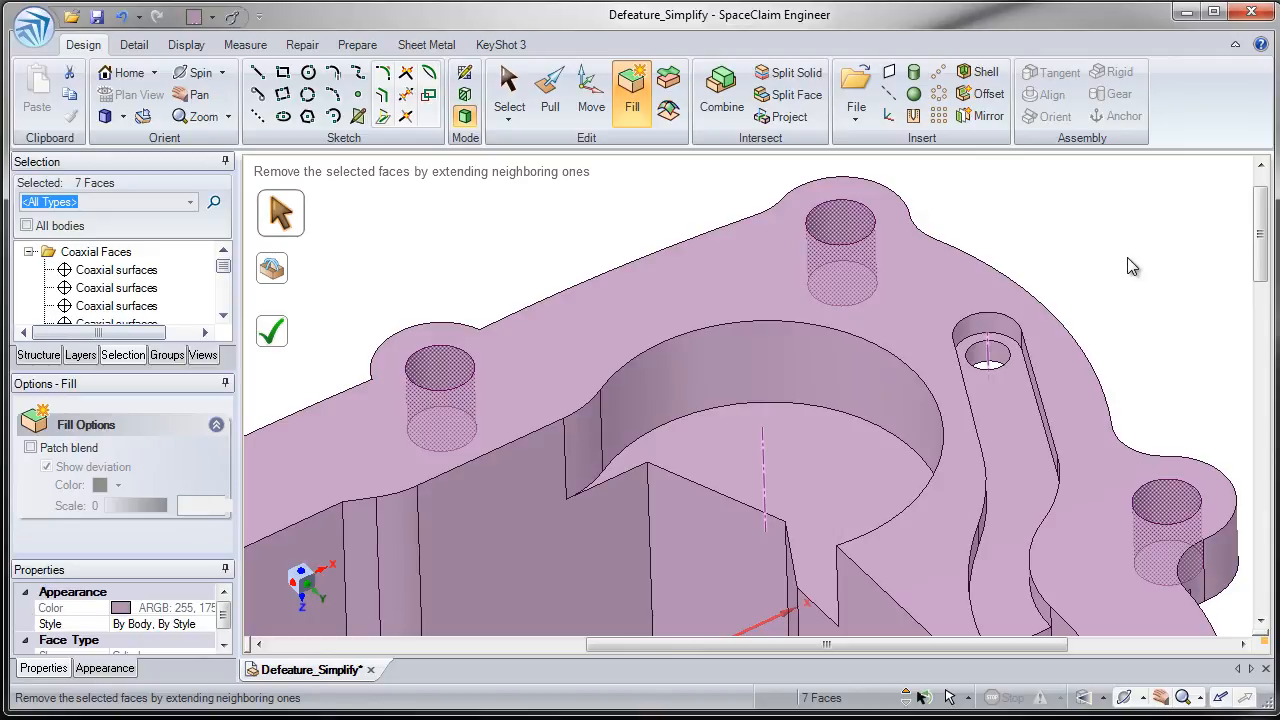
{"action": "left_click", "coordinate": [632, 100]}
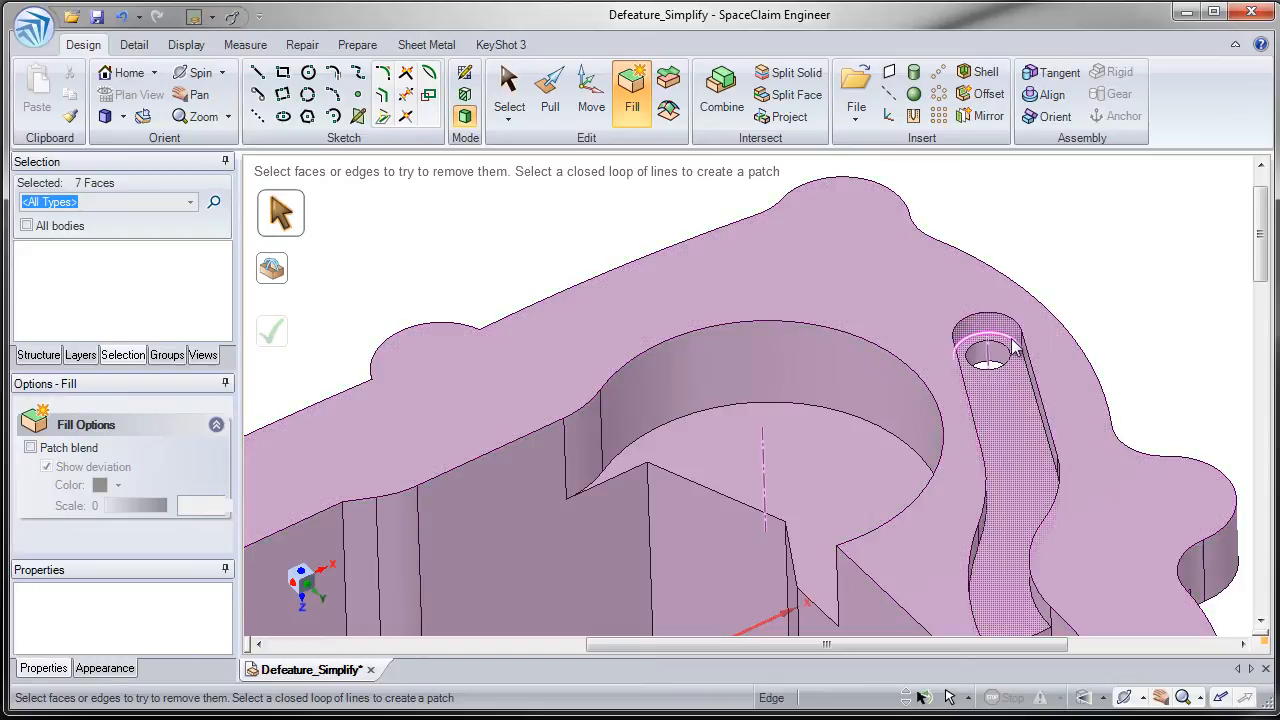
Select the yellow rounds and connected blue blend faces on the flange edge between two bolt lugs and remove them with Fill
{"action": "middle_click_drag", "start_coordinate": [952, 348], "coordinate": [857, 230], "text": "ctrl"}
{"action": "middle_click_drag", "start_coordinate": [771, 254], "coordinate": [924, 446]}
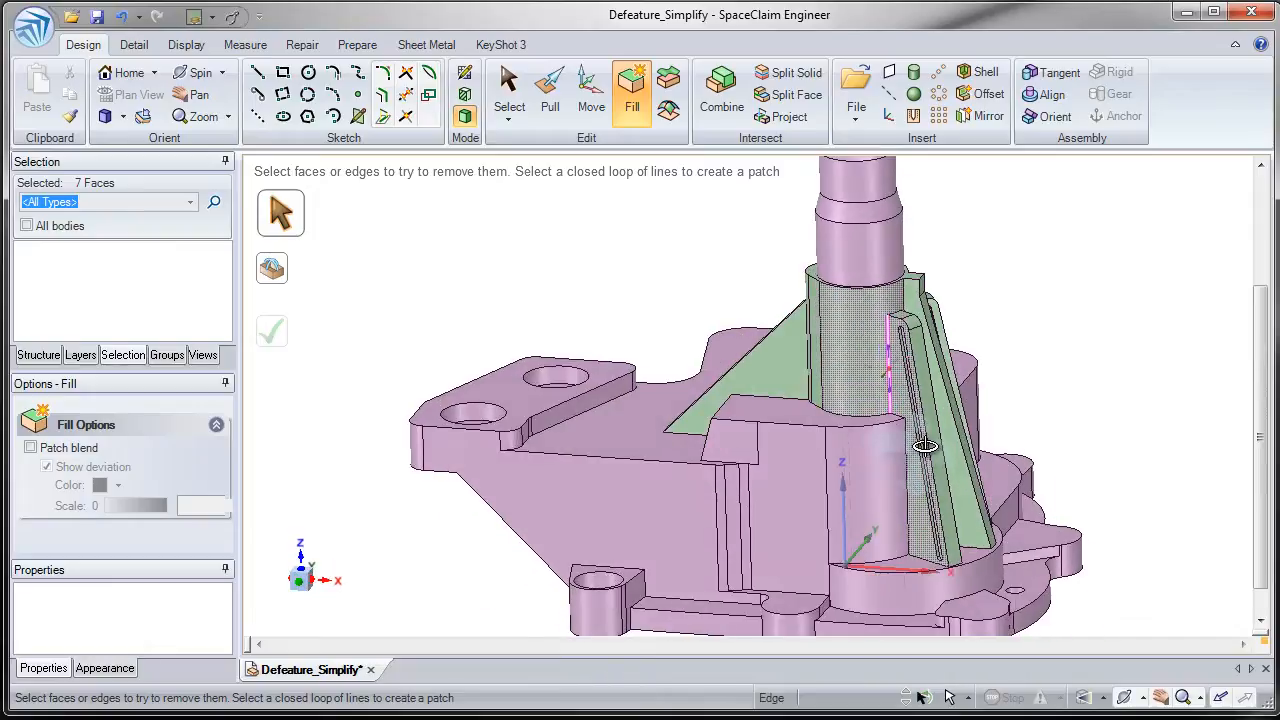
{"action": "middle_click_drag", "start_coordinate": [814, 362], "coordinate": [817, 416]}
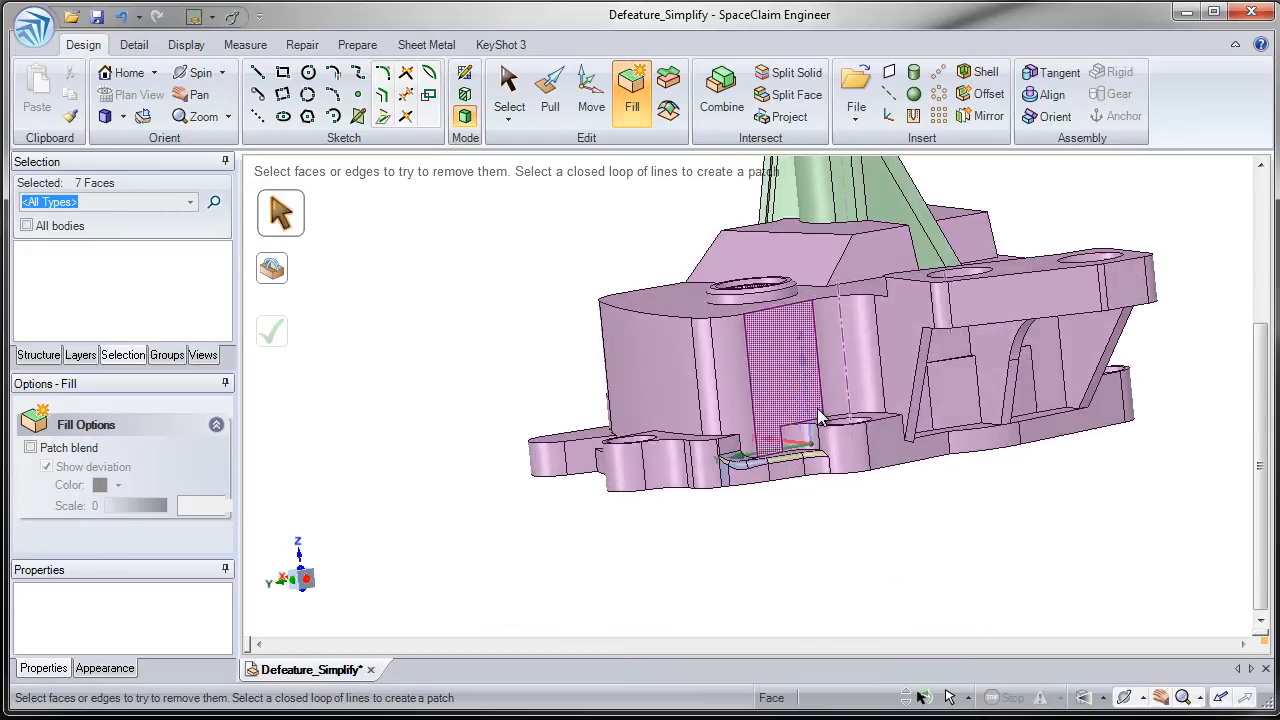
{"action": "scroll", "coordinate": [760, 462], "scroll_direction": "up", "scroll_amount": 5}
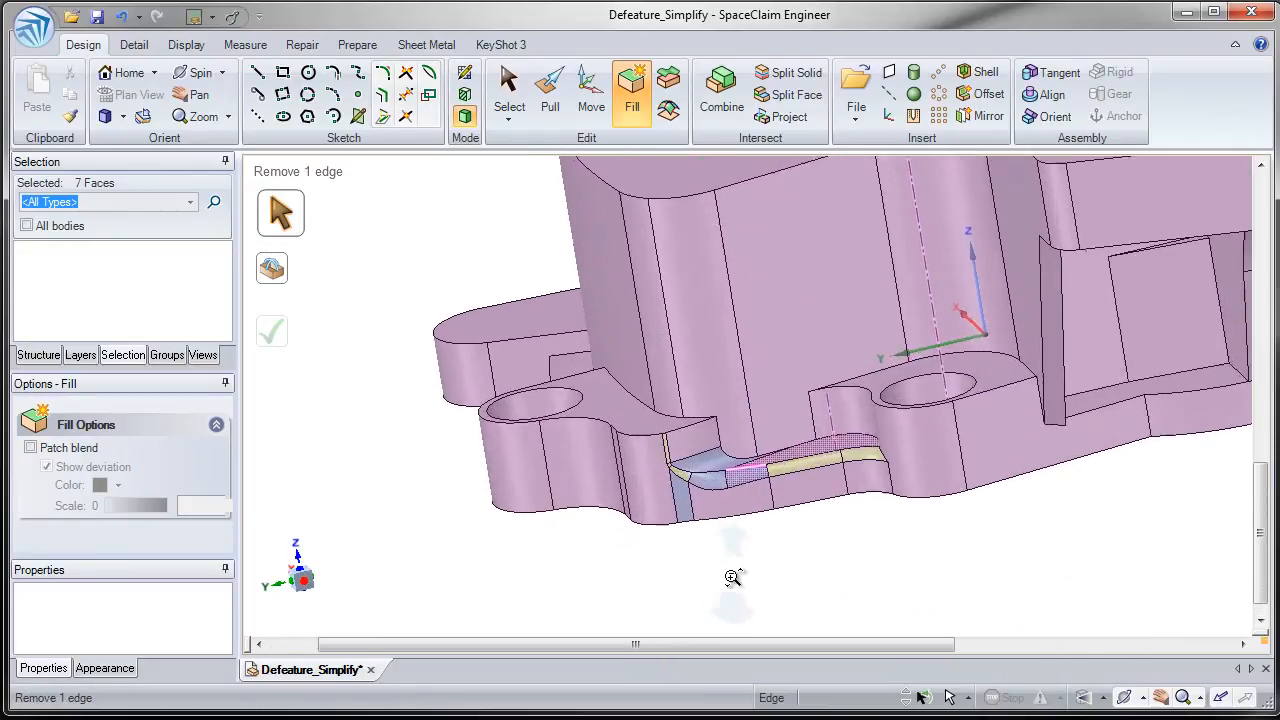
{"action": "scroll", "coordinate": [735, 563], "scroll_direction": "up", "scroll_amount": 8}
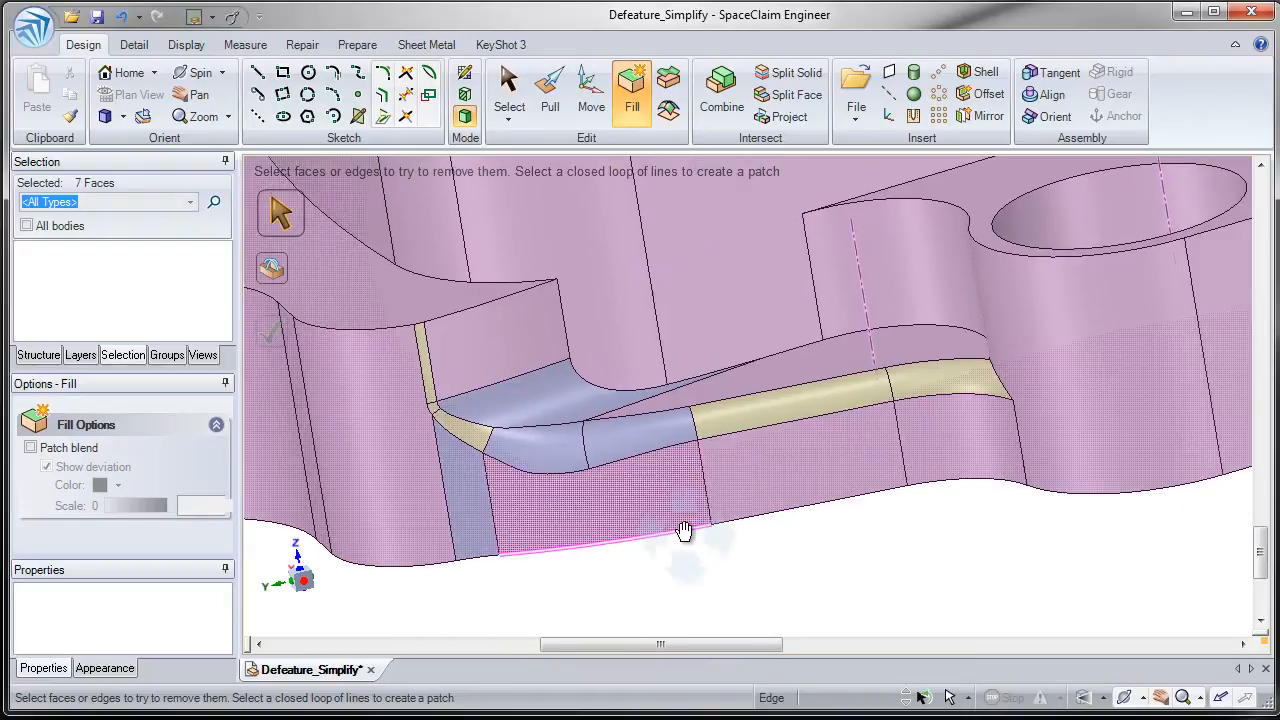
{"action": "middle_click_drag", "start_coordinate": [699, 537], "coordinate": [698, 547], "text": "shift"}
{"action": "middle_click_drag", "start_coordinate": [698, 547], "coordinate": [774, 549], "text": "ctrl"}
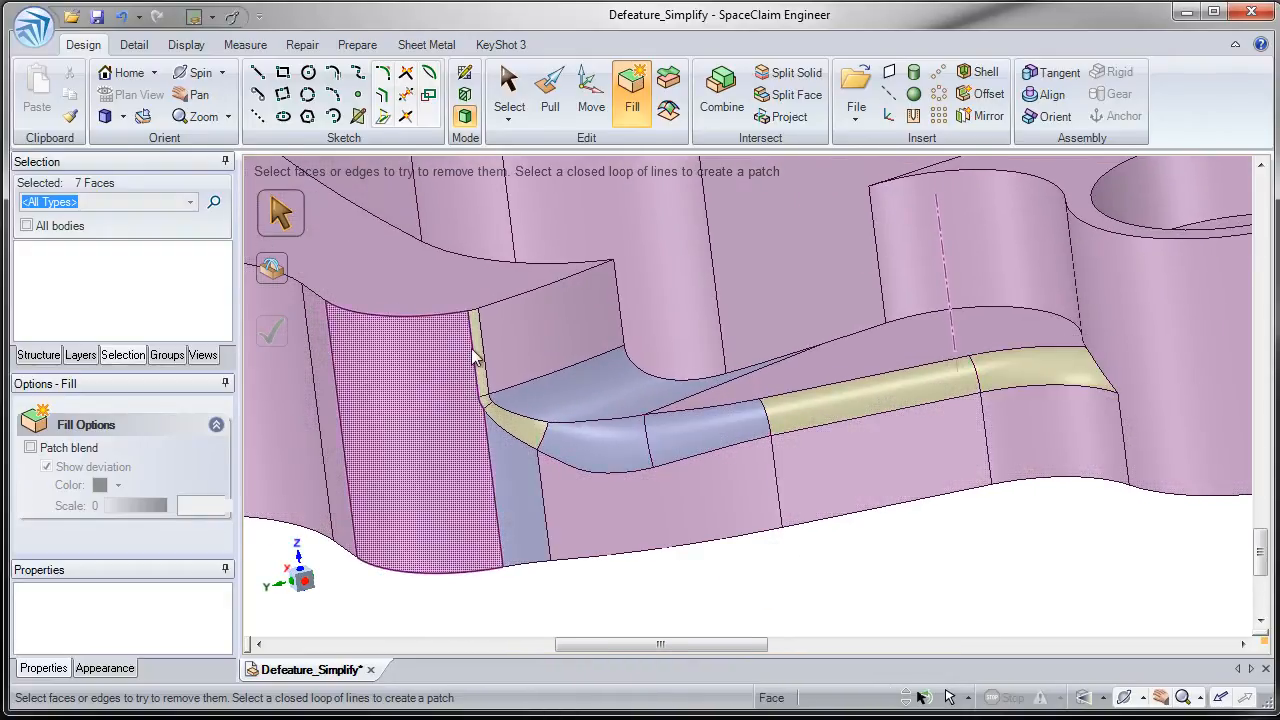
{"action": "mouse_move", "coordinate": [520, 490]}
{"action": "middle_mouse_down"}
{"action": "mouse_move", "coordinate": [563, 429]}
{"action": "mouse_move", "coordinate": [571, 486]}
{"action": "middle_mouse_up"}
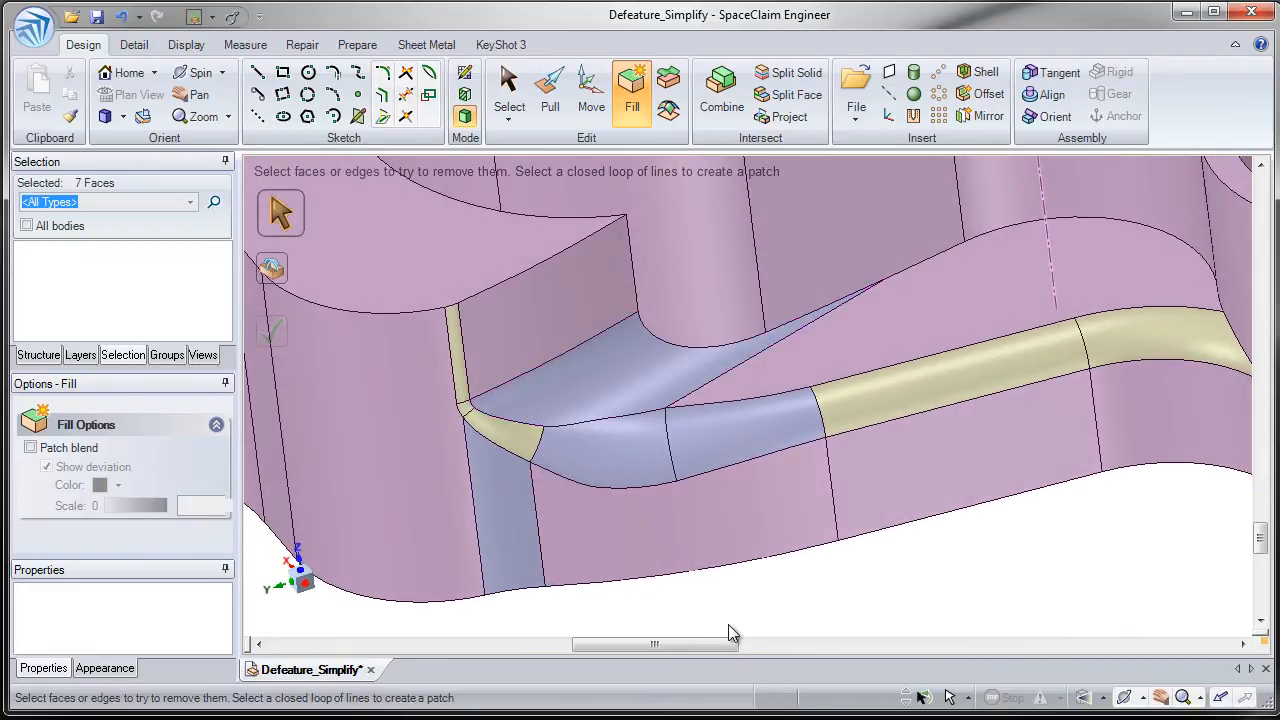
{"action": "left_click", "coordinate": [867, 395]}
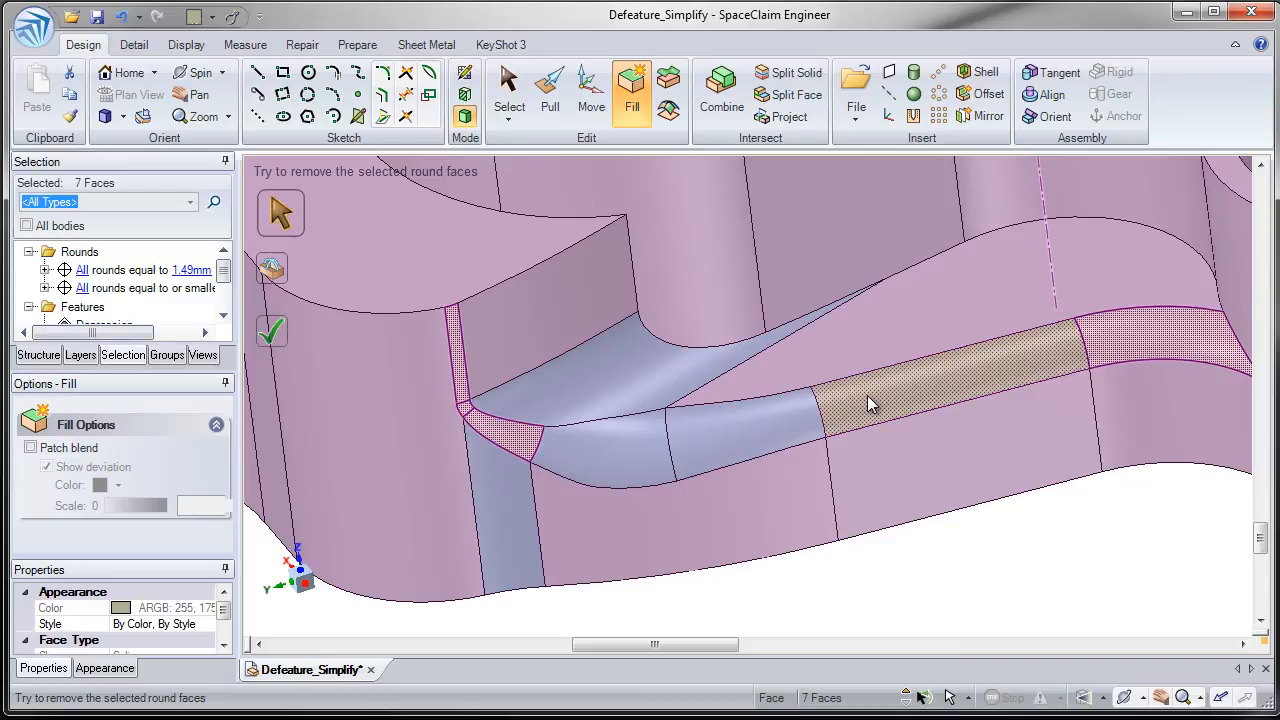
{"action": "left_click", "coordinate": [522, 453], "text": "ctrl"}
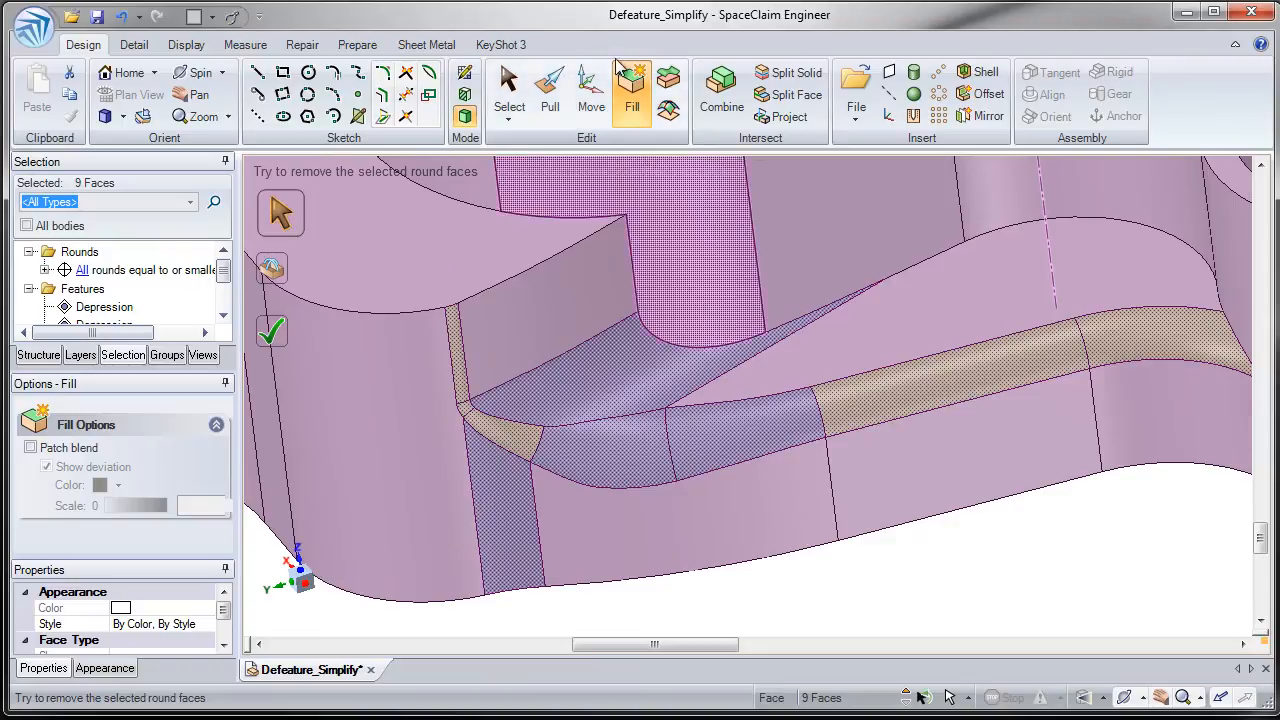
{"action": "left_click", "coordinate": [634, 108]}
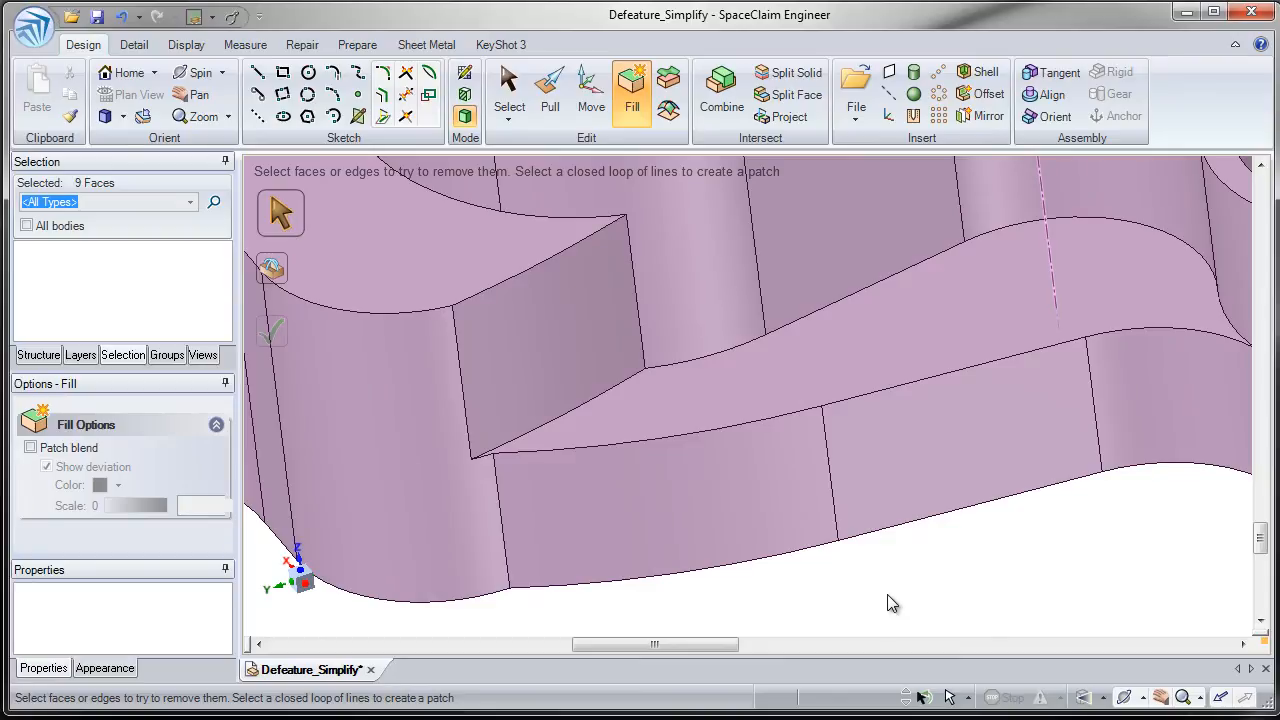
Undo the last fill, reselect the yellow rounds and connected blue blend faces on the flange edge, and remove them with Fill again
{"action": "key", "text": "ctrl+z"}
{"action": "left_click", "coordinate": [891, 603]}
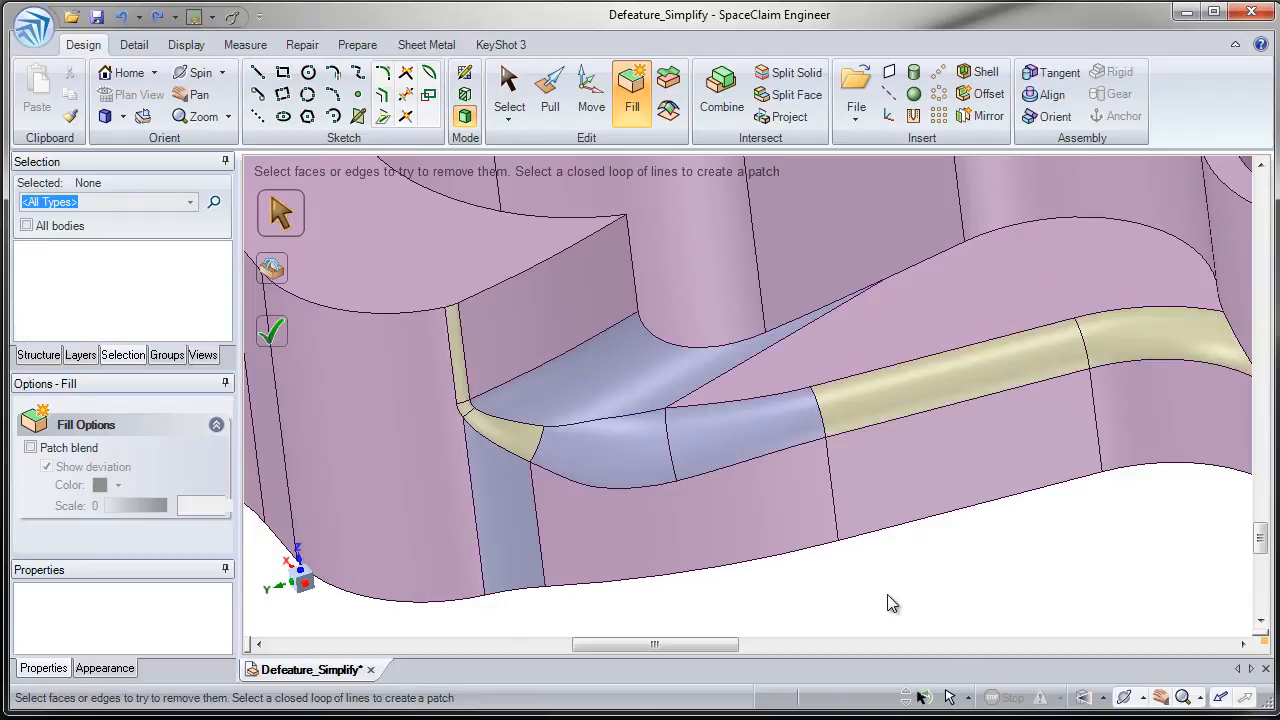
{"action": "left_click", "coordinate": [753, 425]}
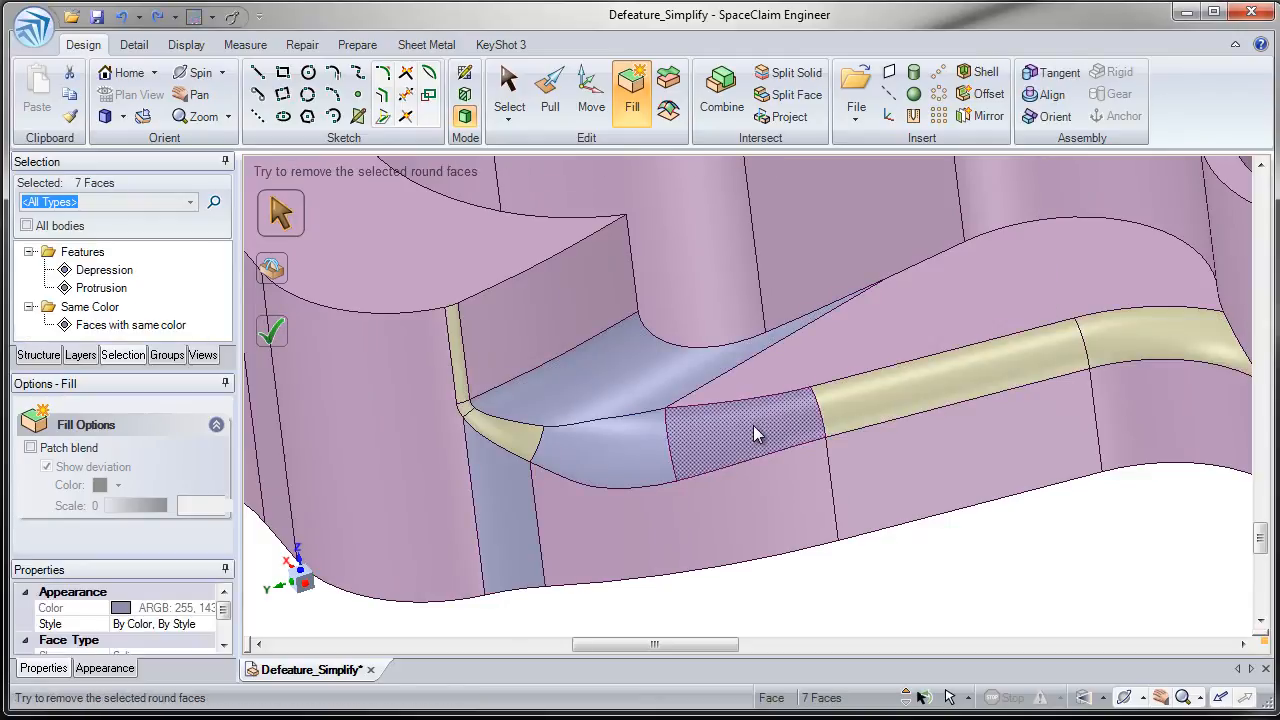
{"action": "left_click", "coordinate": [620, 379], "text": "ctrl"}
{"action": "left_click", "coordinate": [488, 487], "text": "ctrl"}
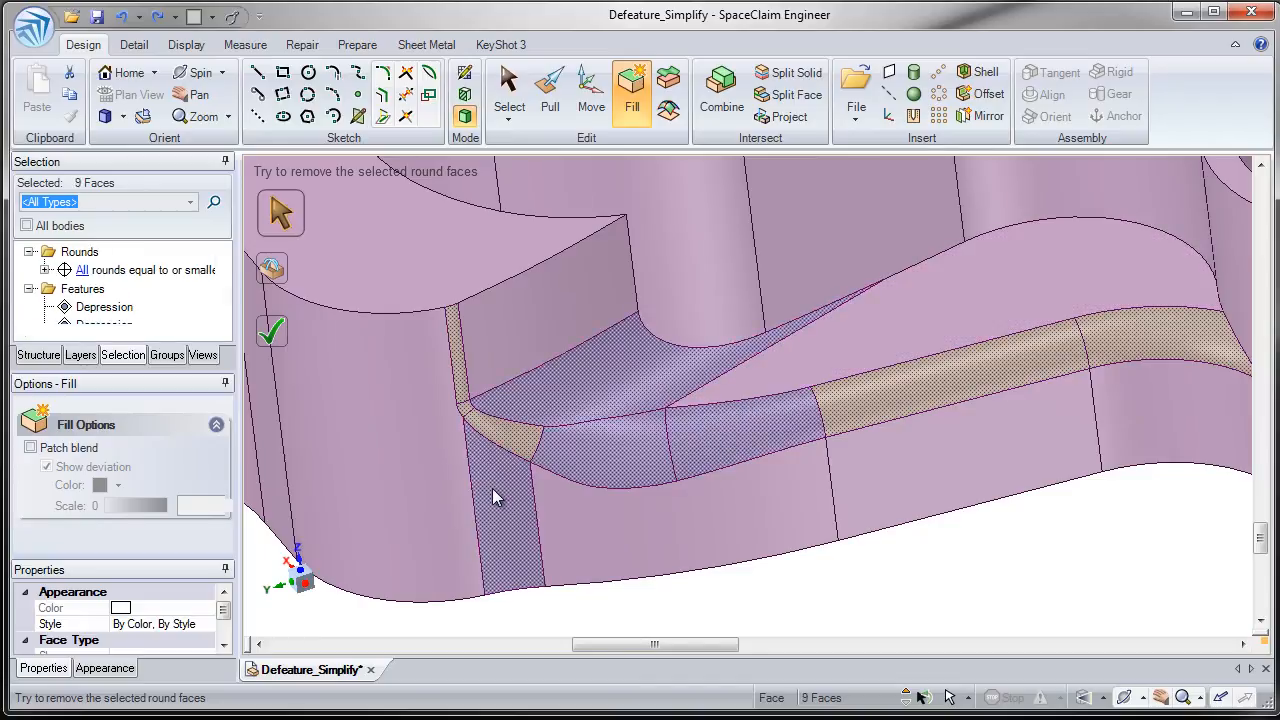
{"action": "left_click", "coordinate": [636, 98]}
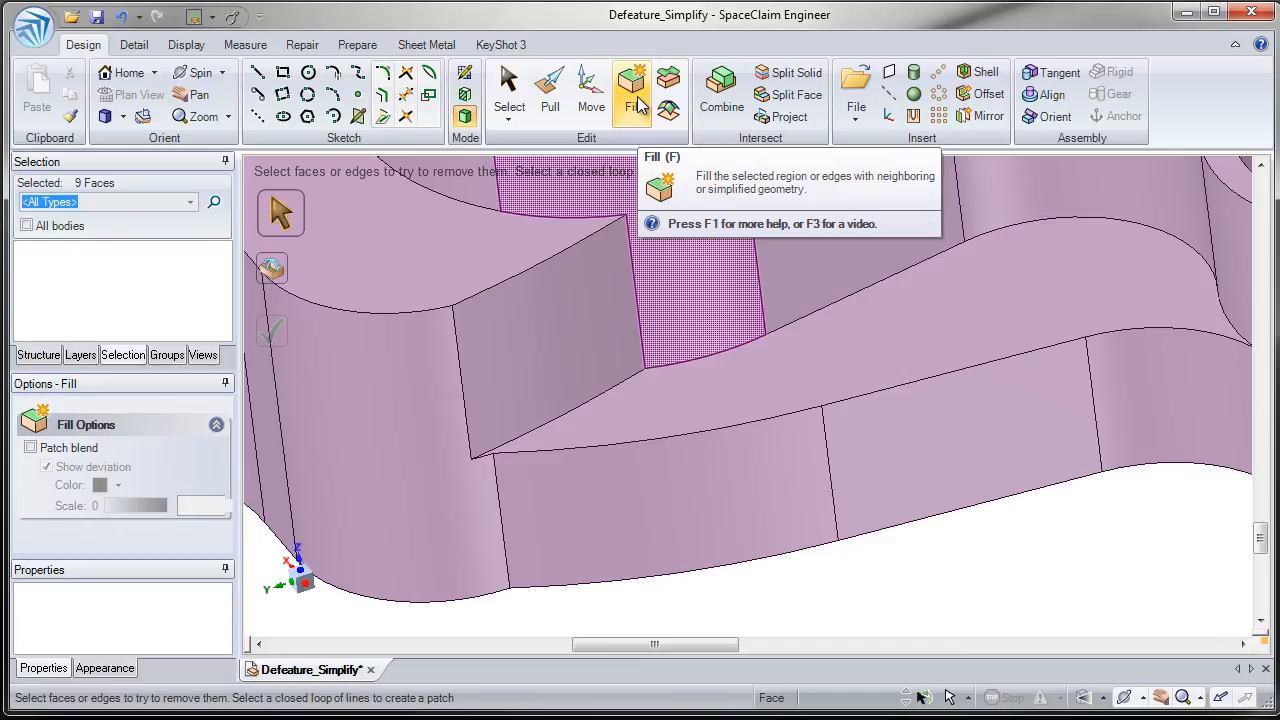
Undo the repeated fill, clear the face selection, and cut the straight yellow flange-edge round with the Remove Rounds tool
{"action": "key", "text": "ctrl+z"}
{"action": "left_click", "coordinate": [640, 104]}
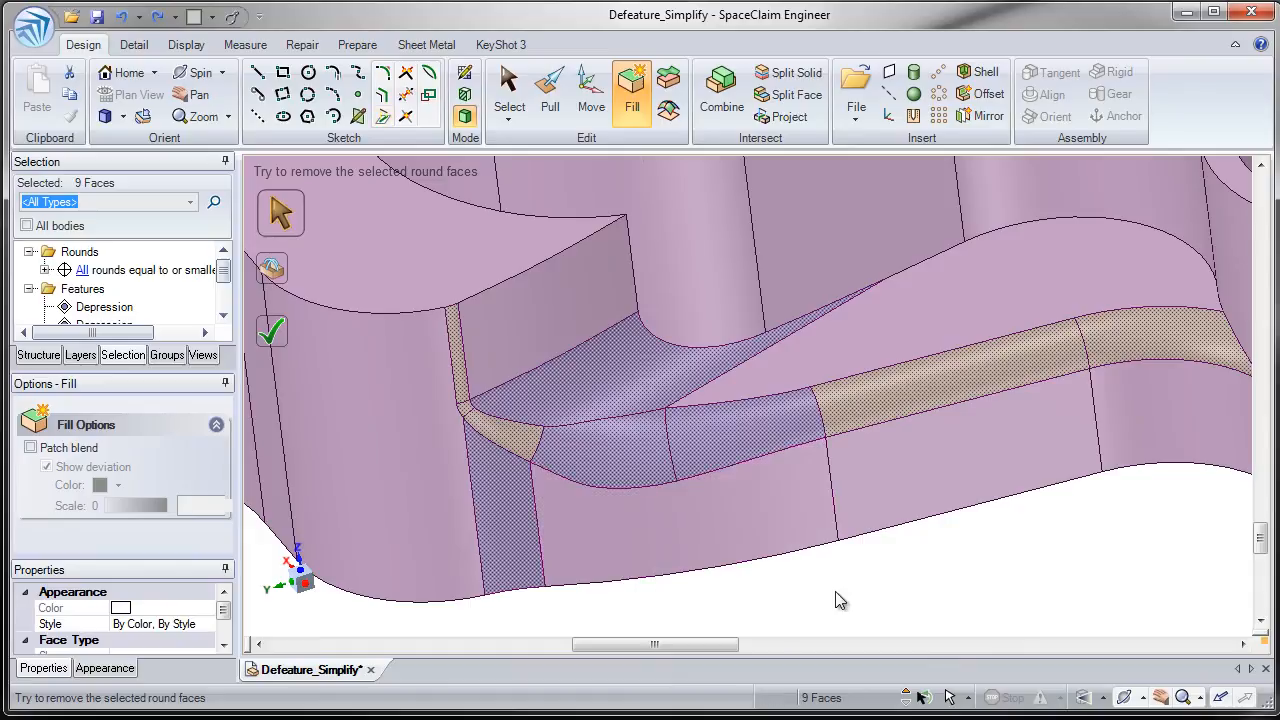
{"action": "left_click", "coordinate": [358, 46]}
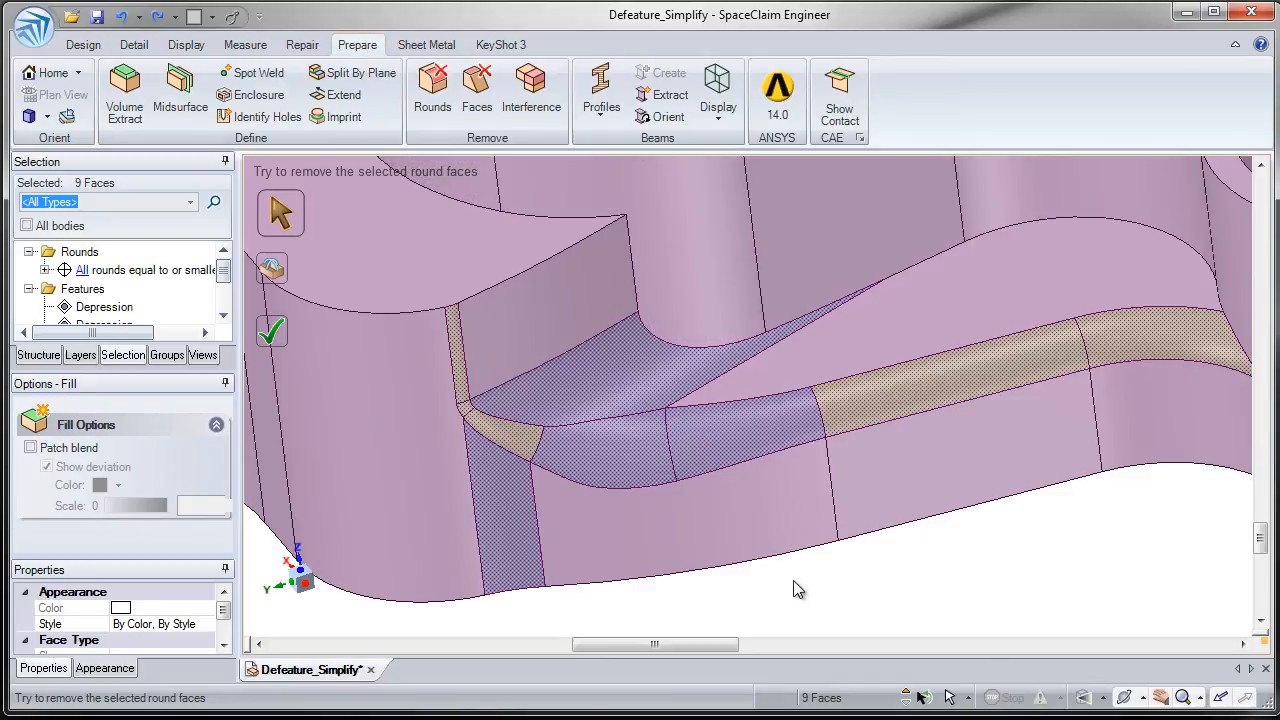
{"action": "left_click", "coordinate": [451, 111]}
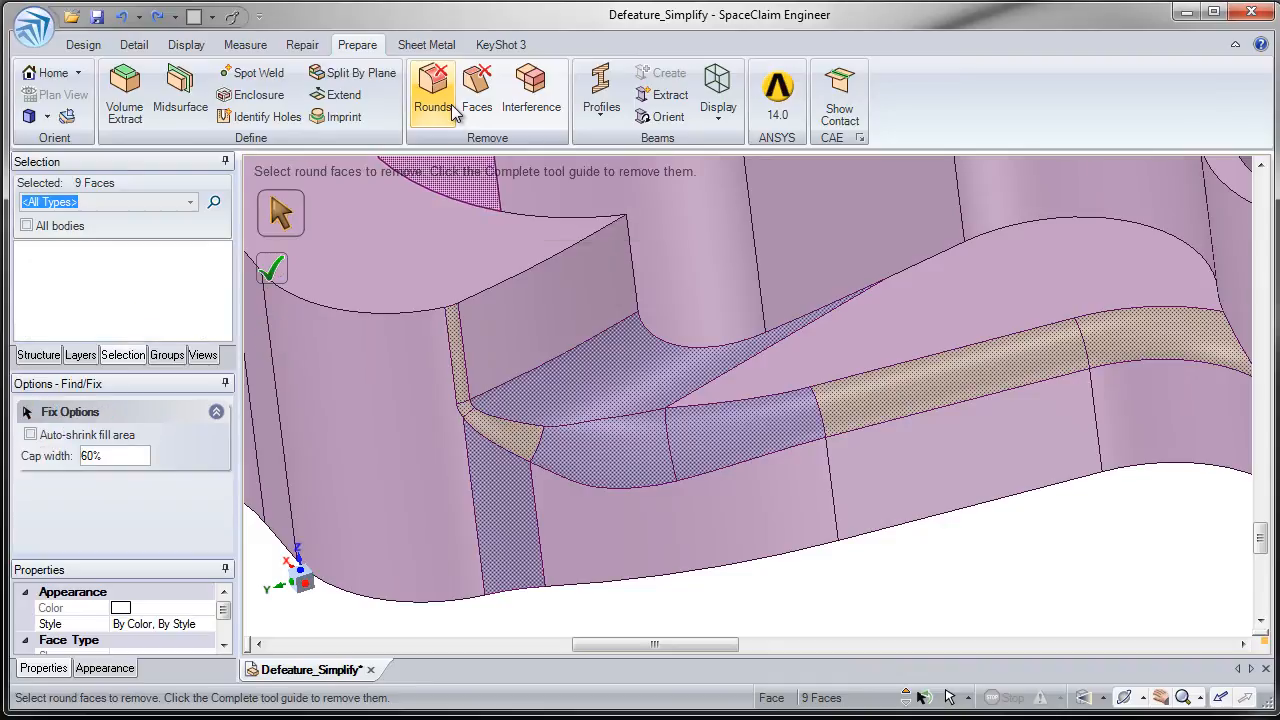
{"action": "left_click", "coordinate": [790, 597]}
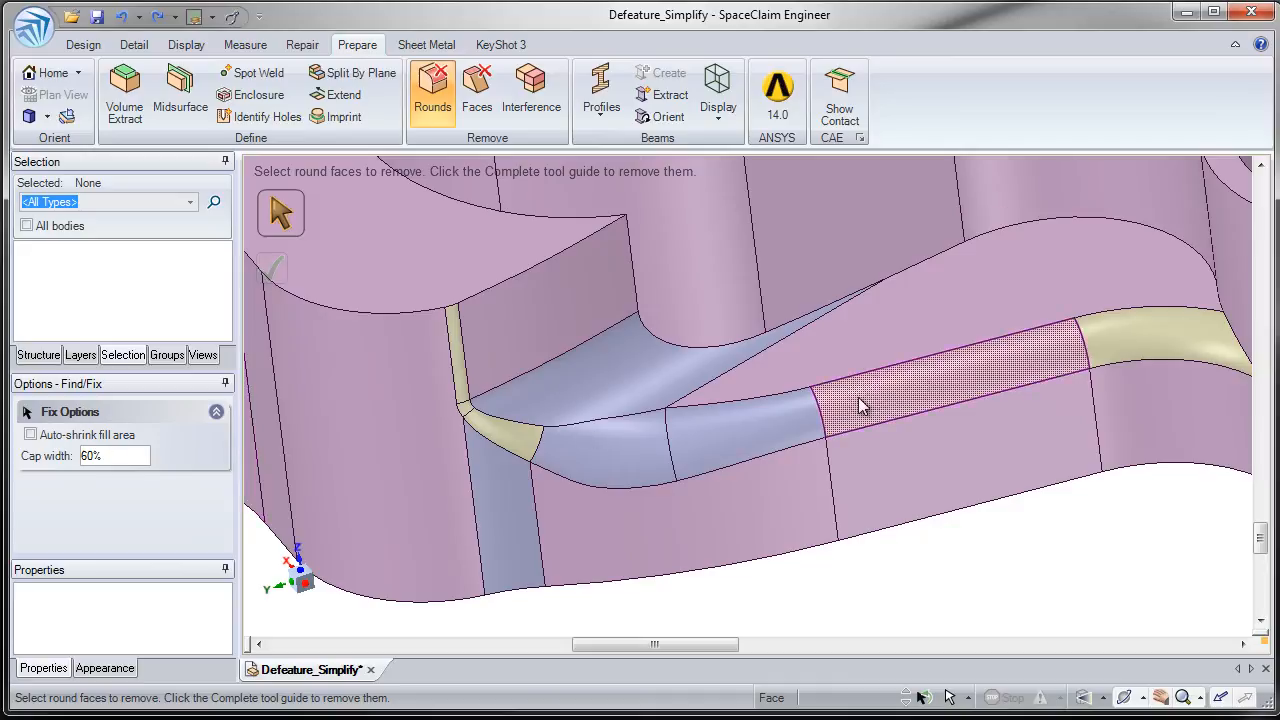
{"action": "left_click", "coordinate": [940, 350]}
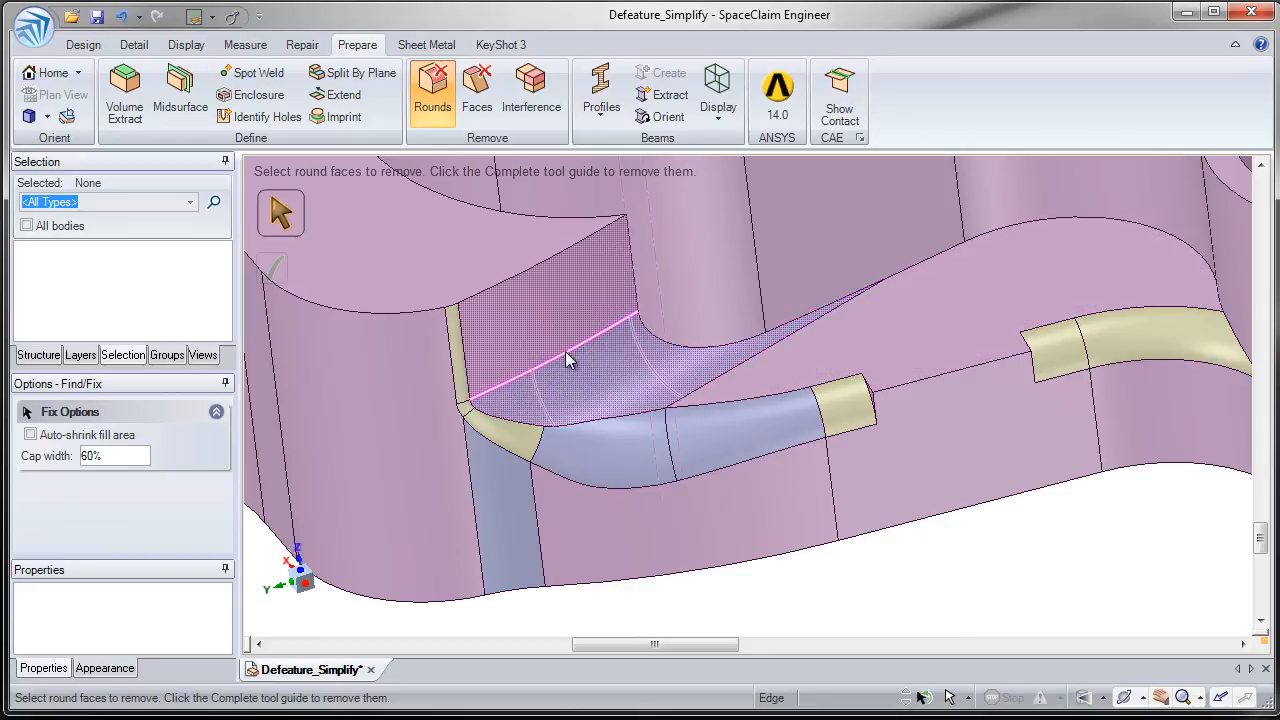
Set the cap width to 20% and cut gaps in the vertical yellow round, the upper blue blend and the lower vertical blue blend
{"action": "left_click_drag", "start_coordinate": [127, 460], "coordinate": [82, 460]}
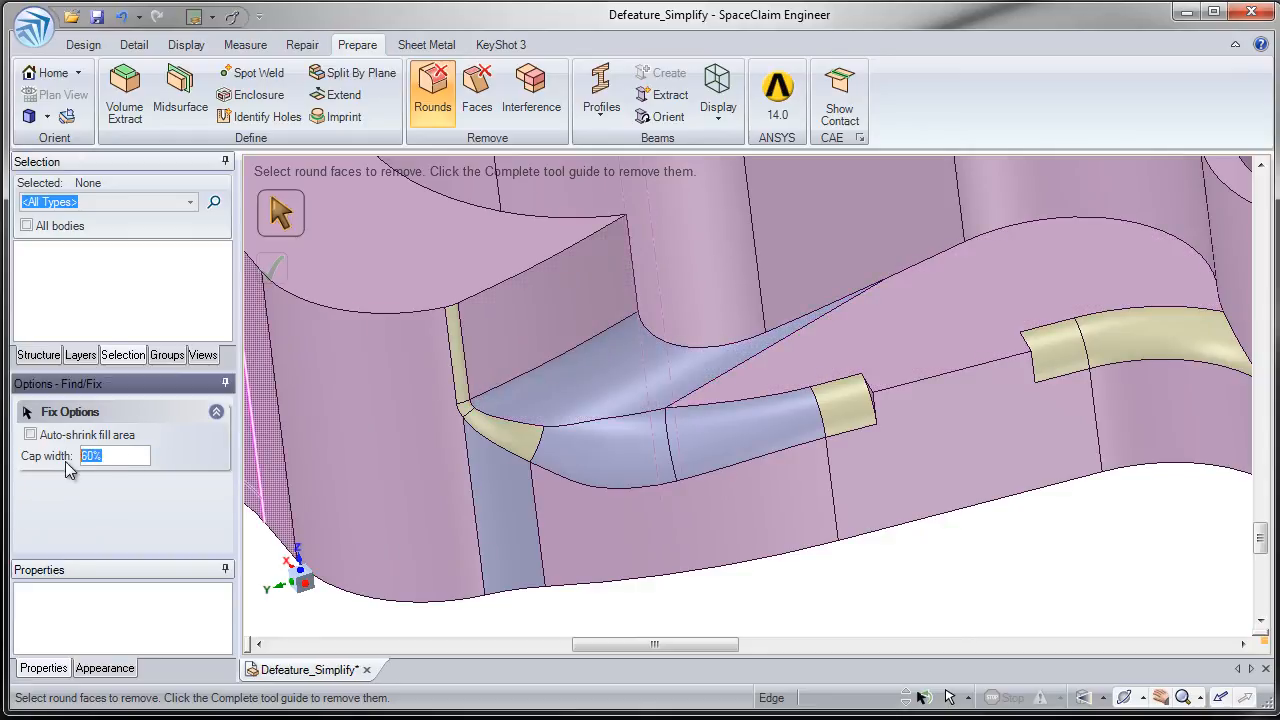
{"action": "type", "text": "20"}
{"action": "key", "text": "Return"}
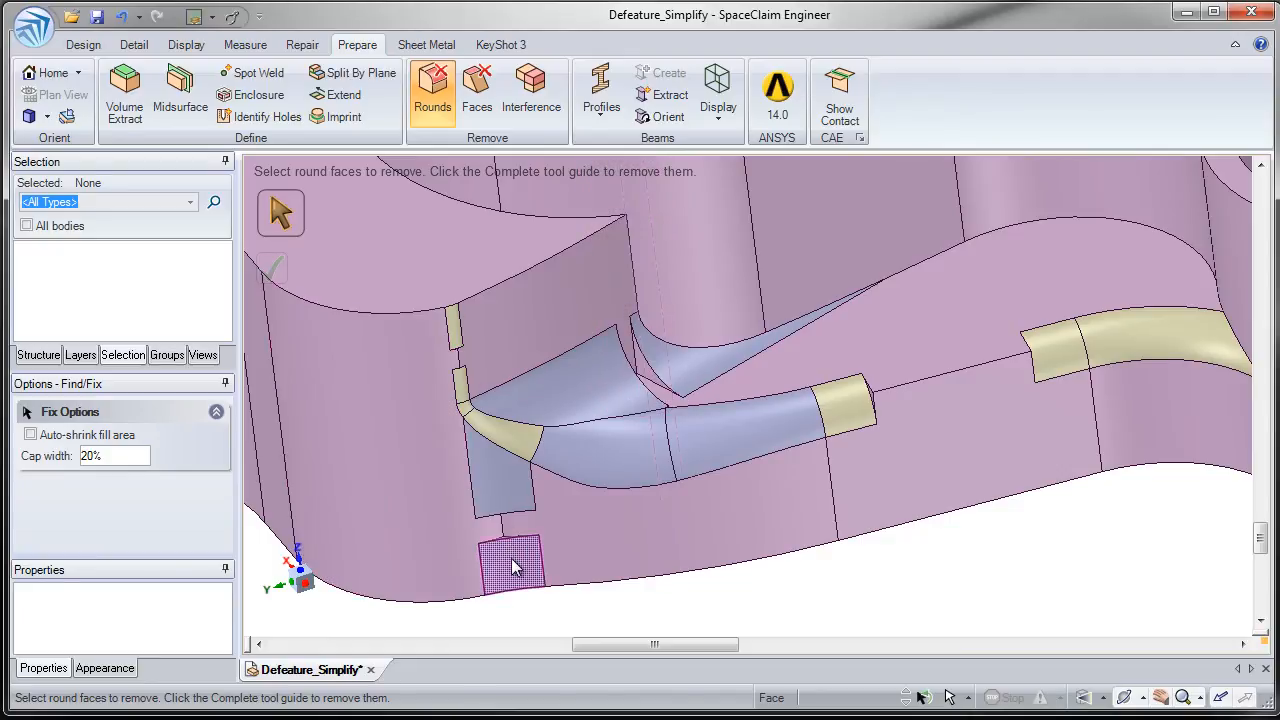
Select the separated lower piece of the vertical blue blend at the flange's bottom edge and remove it with Fill
{"action": "left_click", "coordinate": [84, 45]}
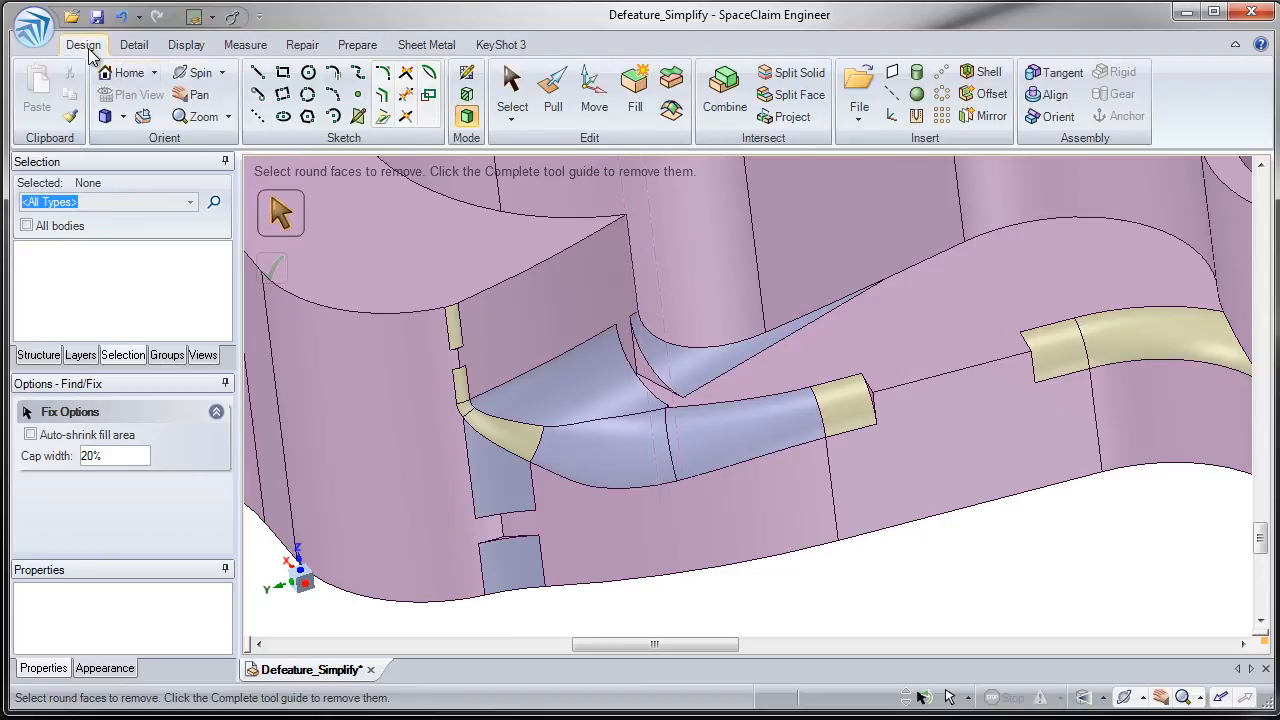
{"action": "left_click", "coordinate": [511, 90]}
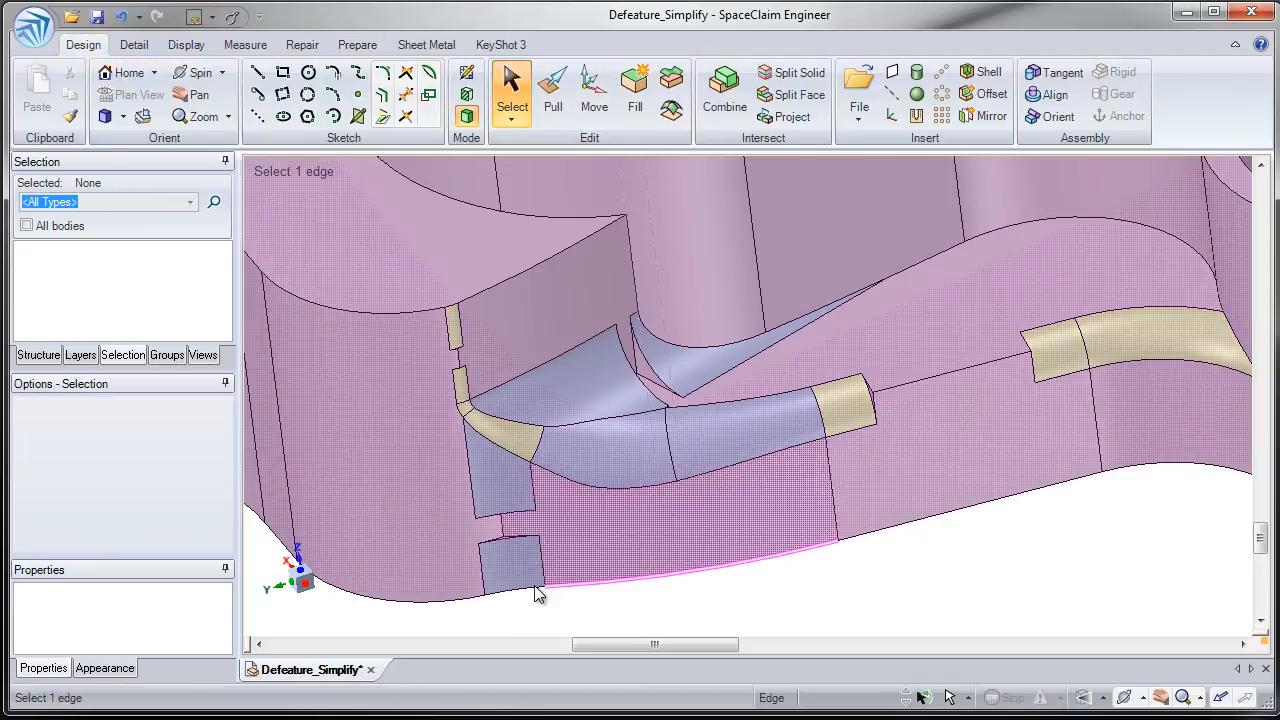
{"action": "left_click", "coordinate": [499, 580]}
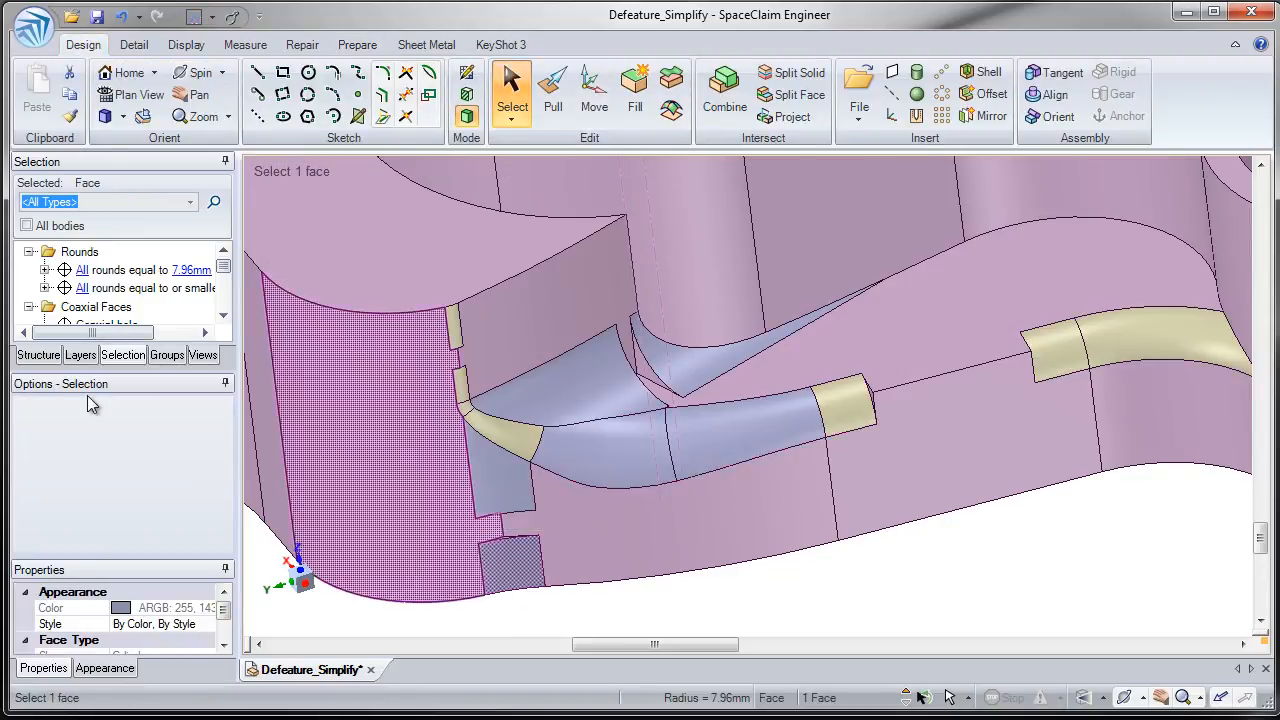
{"action": "left_click", "coordinate": [38, 355]}
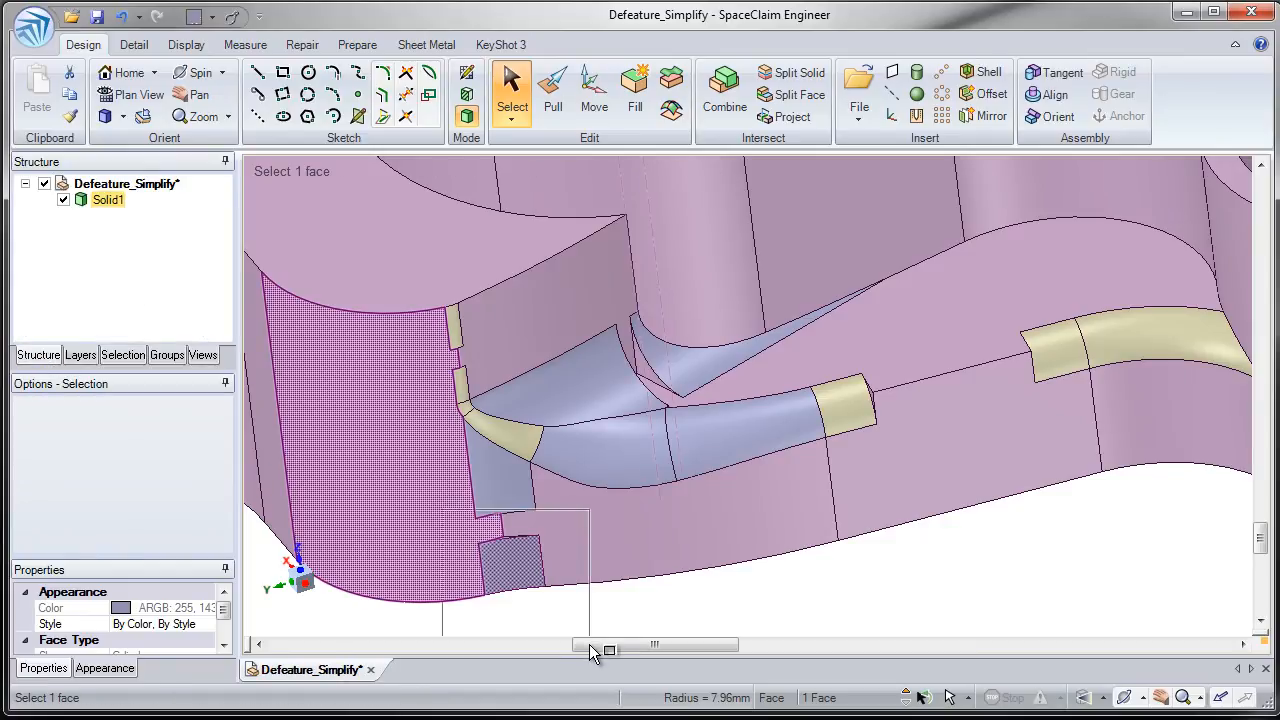
{"action": "left_click", "coordinate": [655, 200], "text": "ctrl"}
{"action": "left_click", "coordinate": [636, 97]}
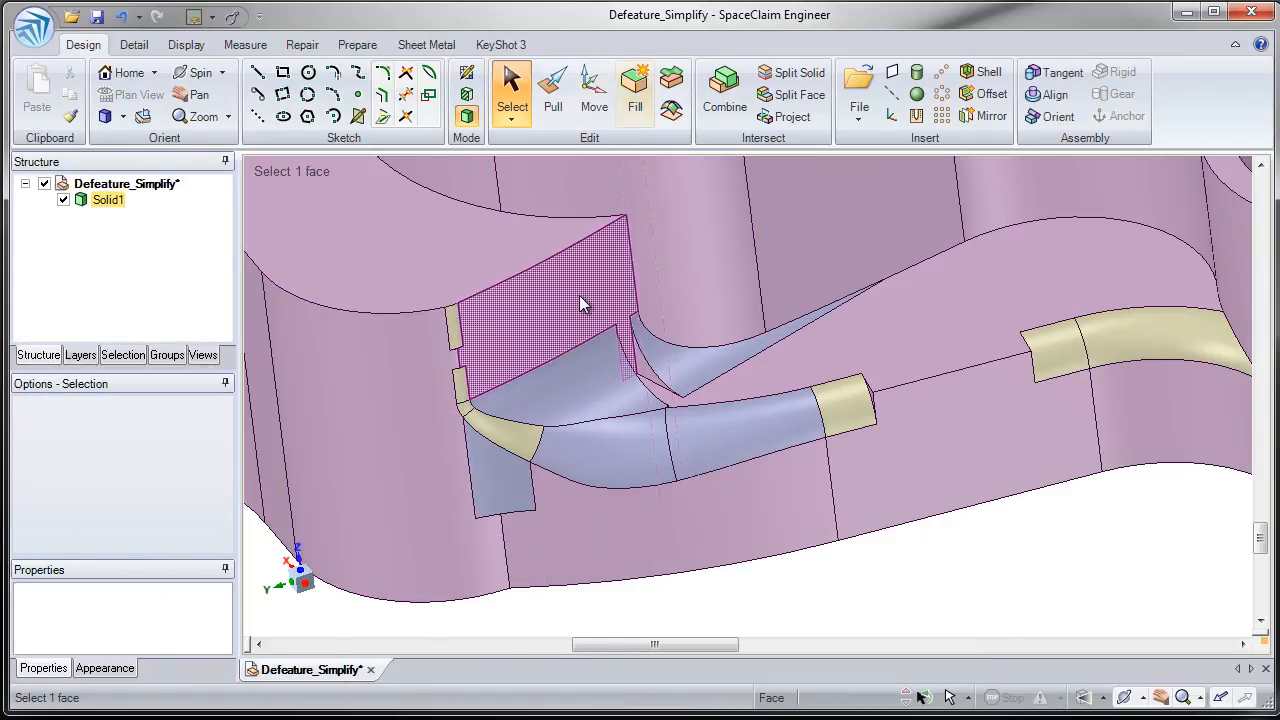
Remove the upper vertical yellow piece, the tapering blue blend piece and the separated yellow flange-edge rounds with Fill, one group at a time
{"action": "left_click", "coordinate": [503, 286]}
{"action": "left_click", "coordinate": [636, 97]}
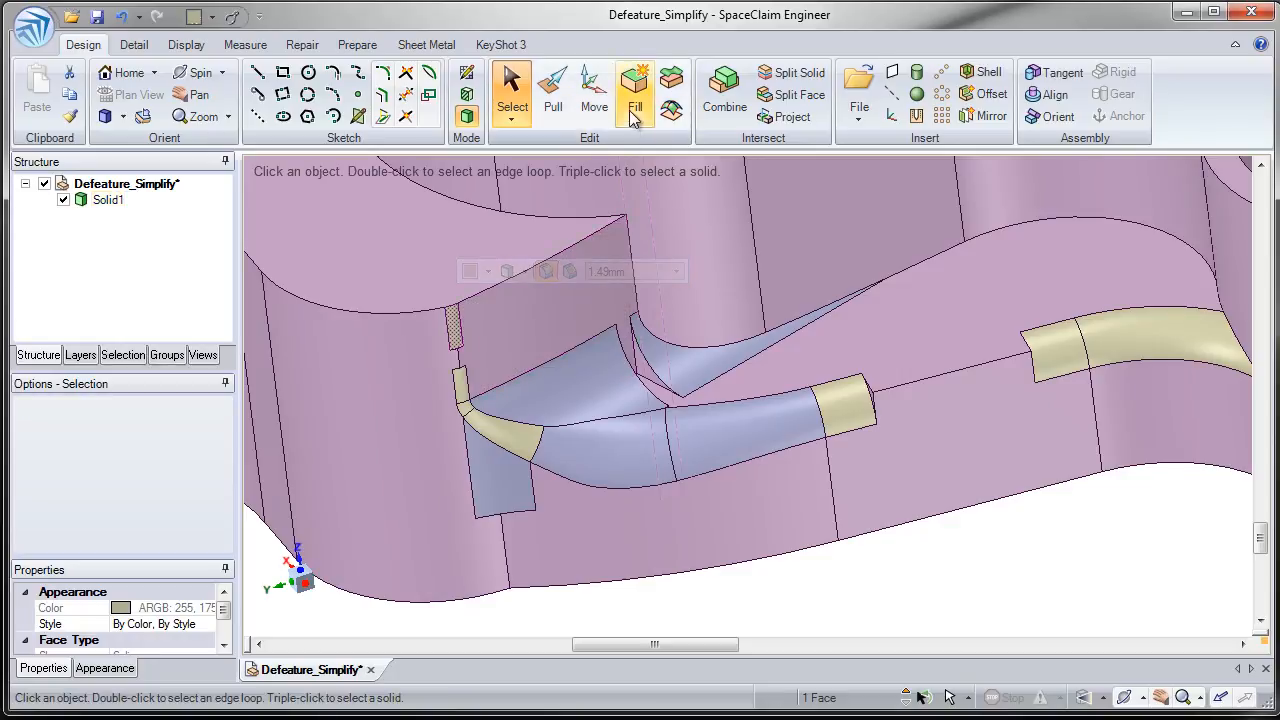
{"action": "left_click", "coordinate": [645, 382]}
{"action": "left_click", "coordinate": [636, 97]}
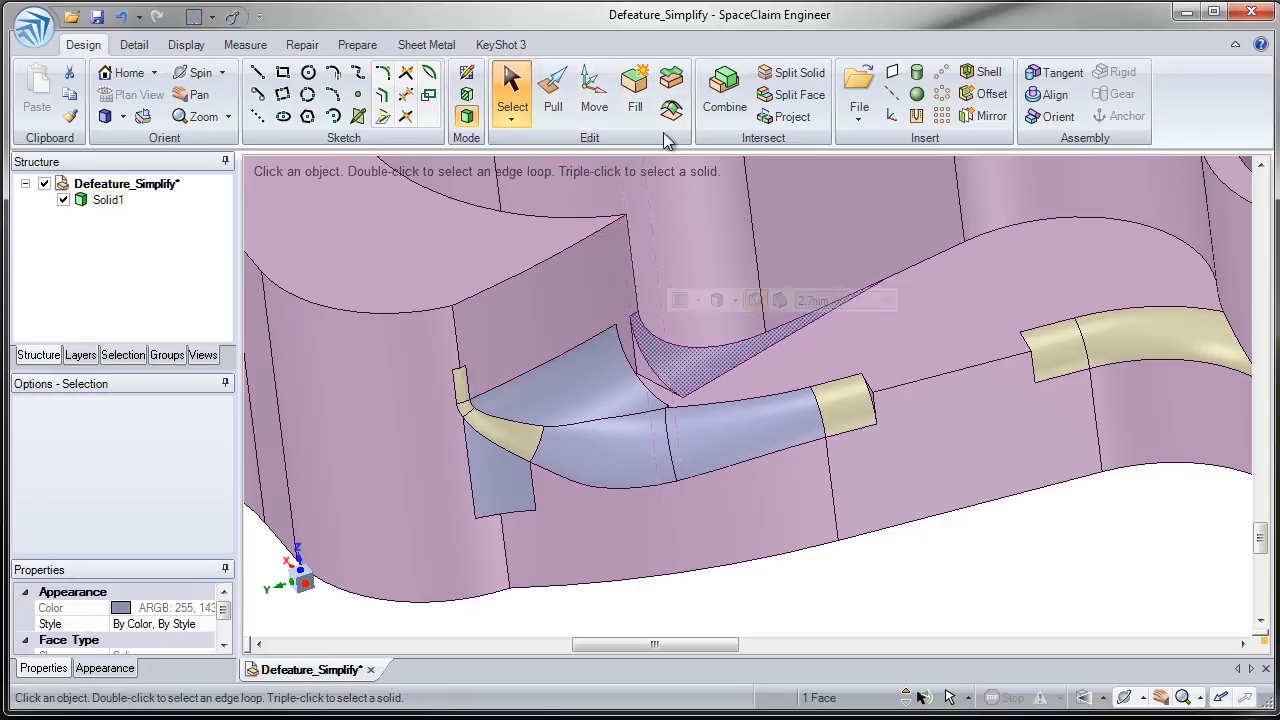
{"action": "double_click", "coordinate": [1057, 356]}
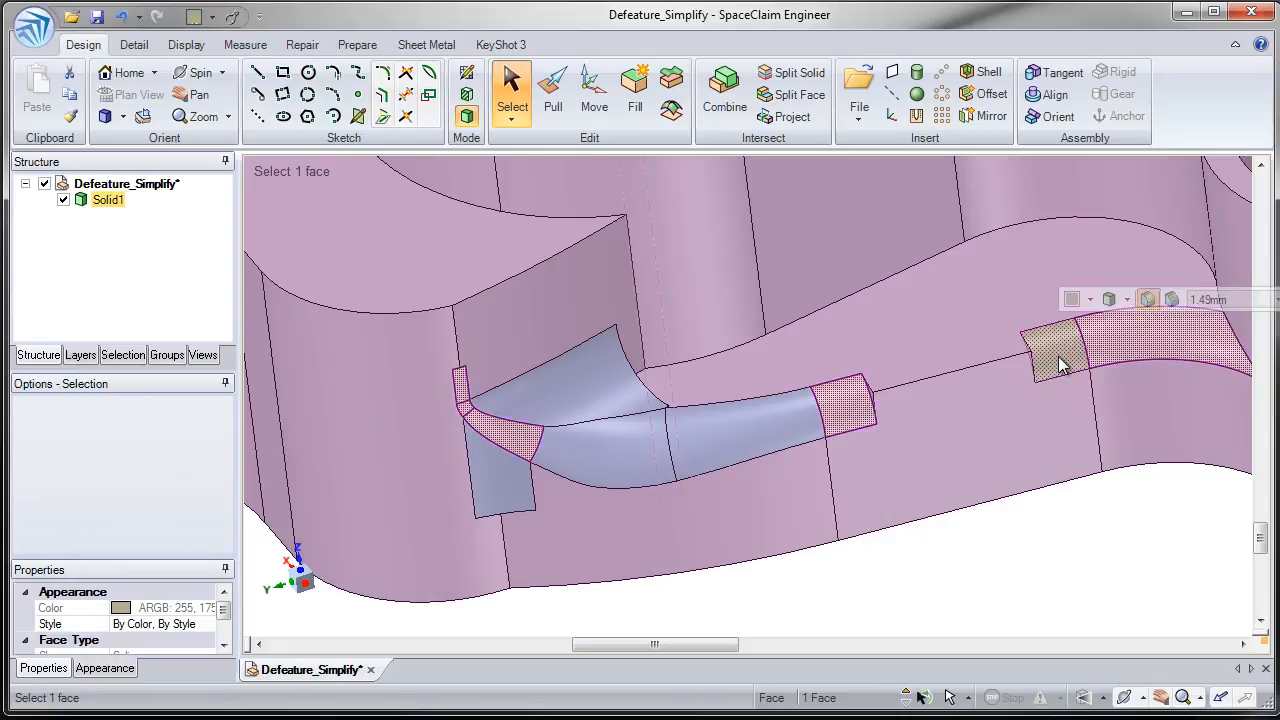
{"action": "left_click", "coordinate": [640, 108]}
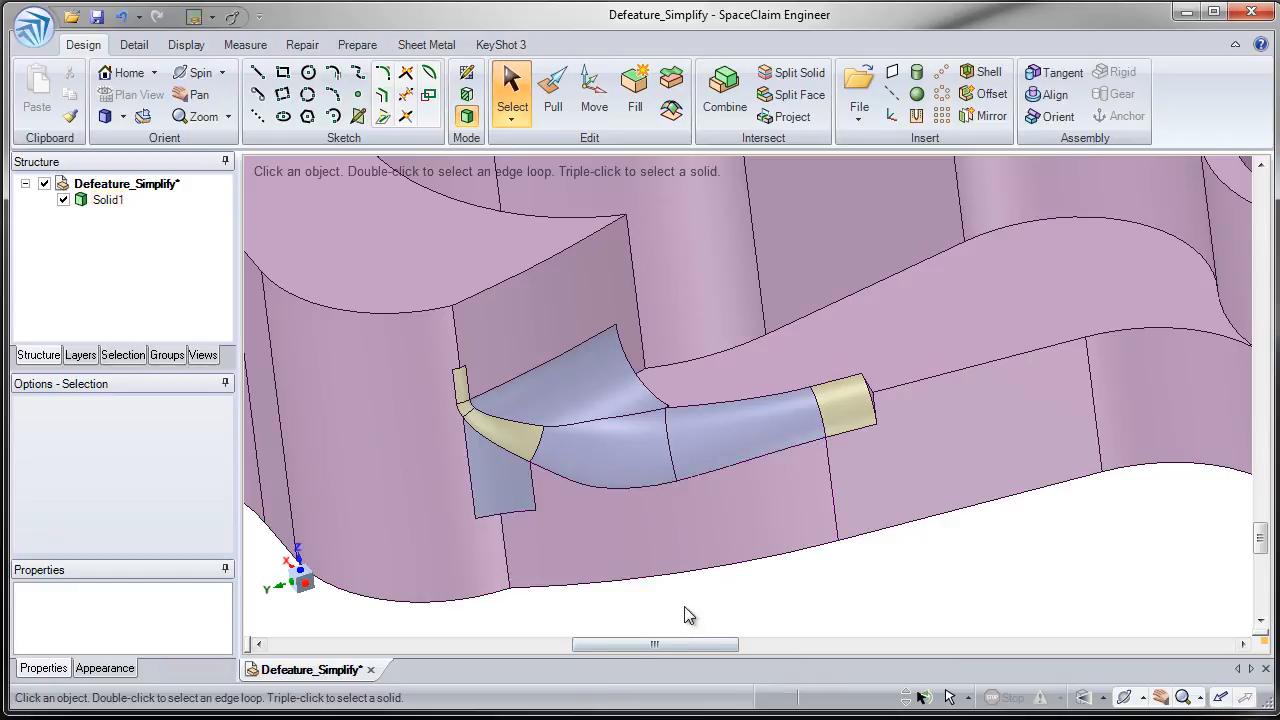
Box-select the remaining cluster of yellow rounds and blue blend faces around the lug corner and remove it with Fill
{"action": "left_click", "coordinate": [602, 565]}
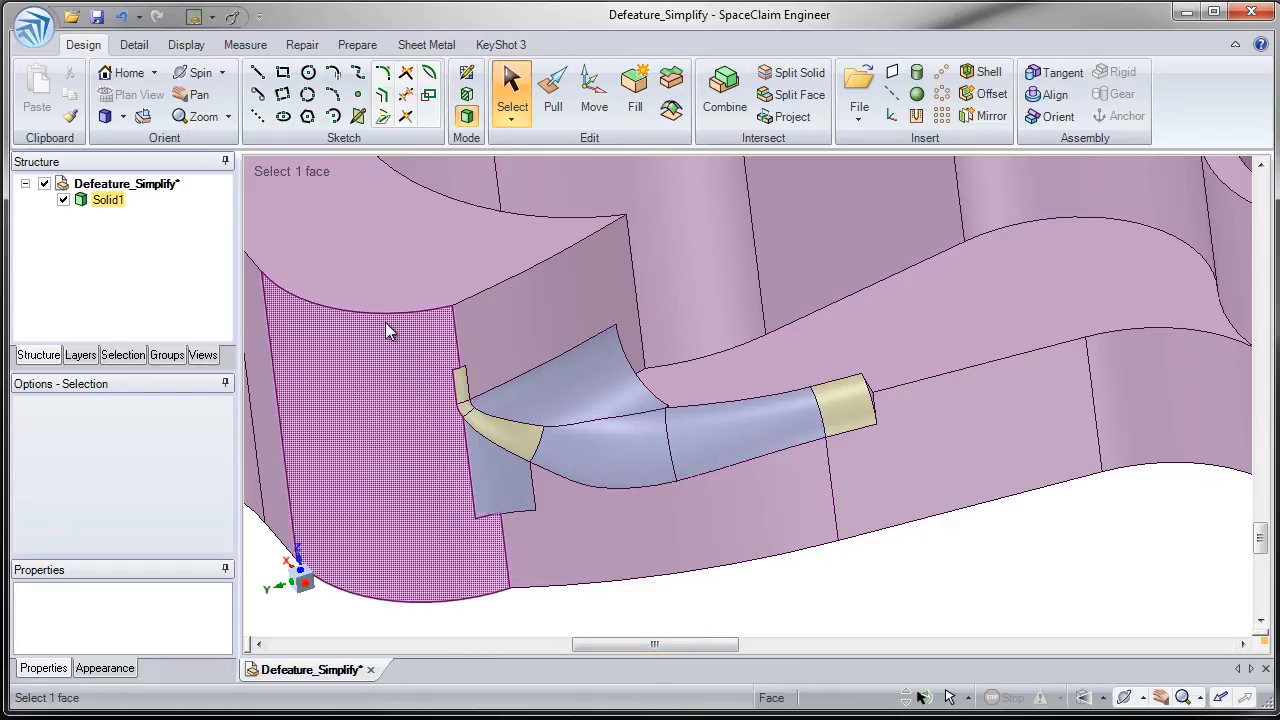
{"action": "mouse_move", "coordinate": [381, 300]}
{"action": "left_mouse_down"}
{"action": "mouse_move", "coordinate": [868, 520]}
{"action": "mouse_move", "coordinate": [914, 558]}
{"action": "left_mouse_up"}
{"action": "left_click", "coordinate": [877, 512]}
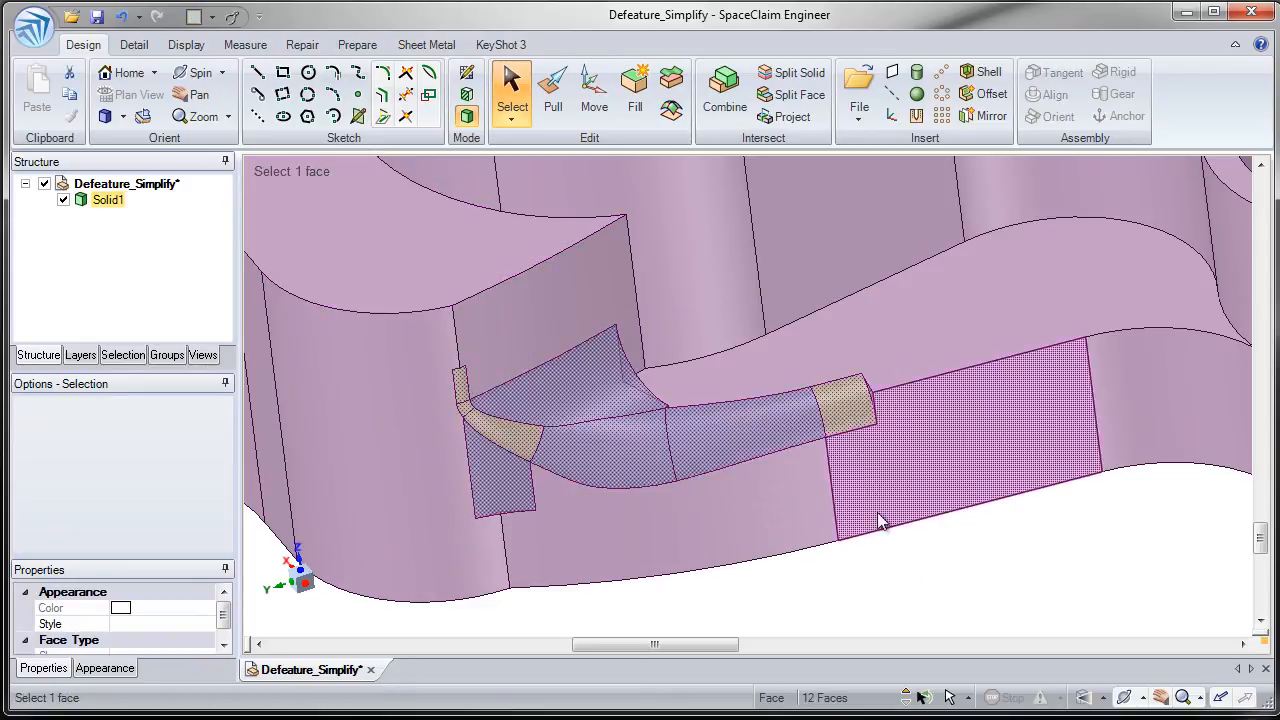
{"action": "left_click", "coordinate": [638, 95]}
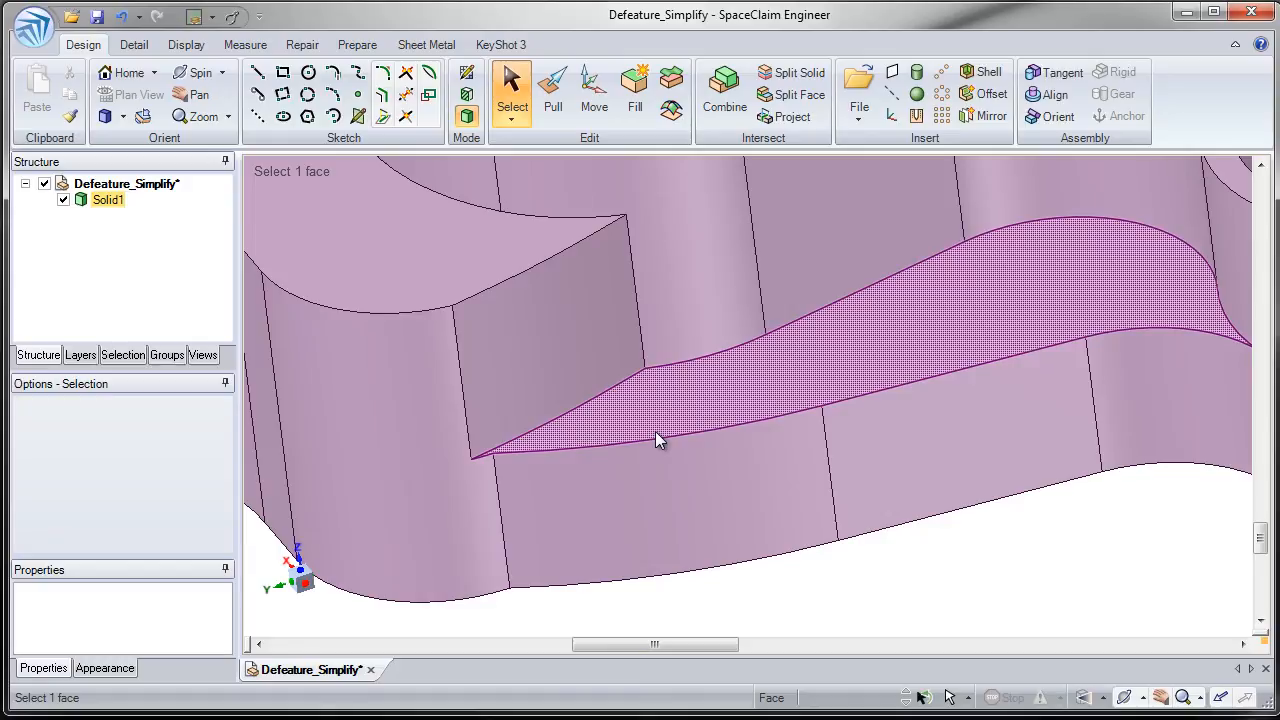
{"action": "left_click", "coordinate": [783, 543]}
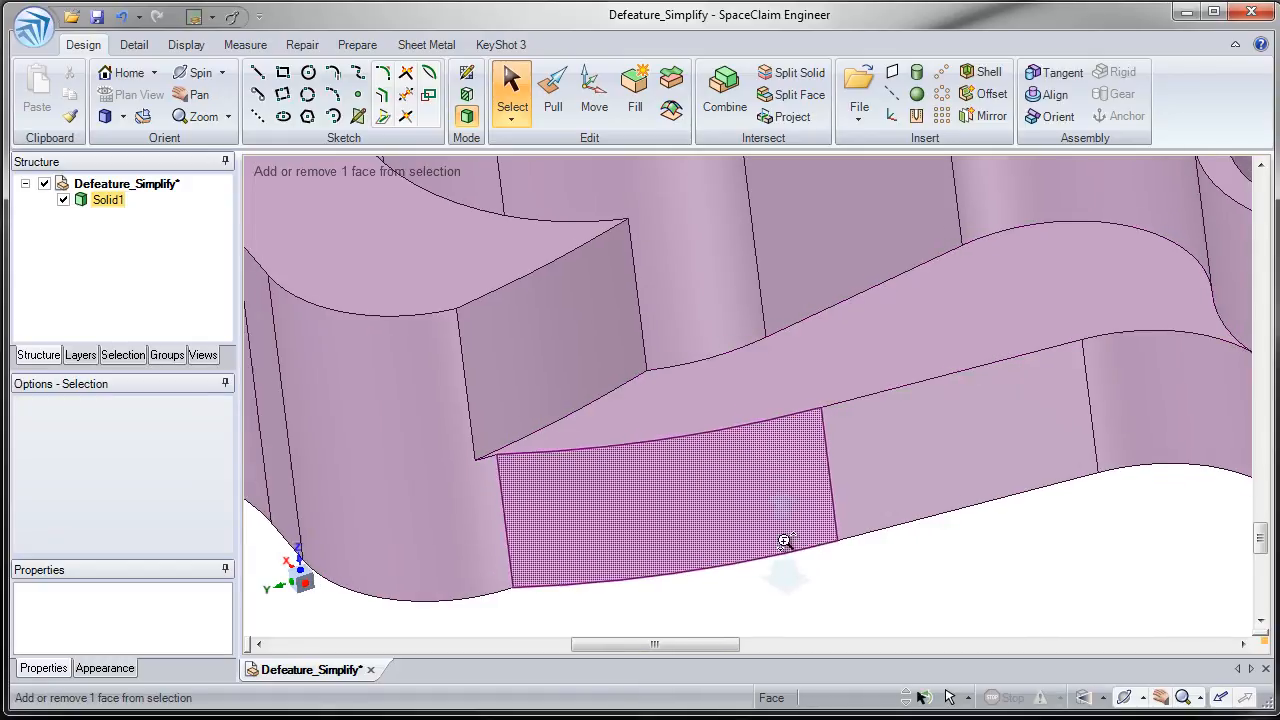
{"action": "scroll", "coordinate": [752, 406], "scroll_direction": "down", "scroll_amount": 3}
{"action": "middle_click_drag", "start_coordinate": [752, 406], "coordinate": [618, 409], "text": "ctrl"}
{"action": "middle_click_drag", "start_coordinate": [618, 409], "coordinate": [622, 338], "text": "ctrl"}
{"action": "middle_click_drag", "start_coordinate": [622, 338], "coordinate": [792, 376], "text": "shift"}
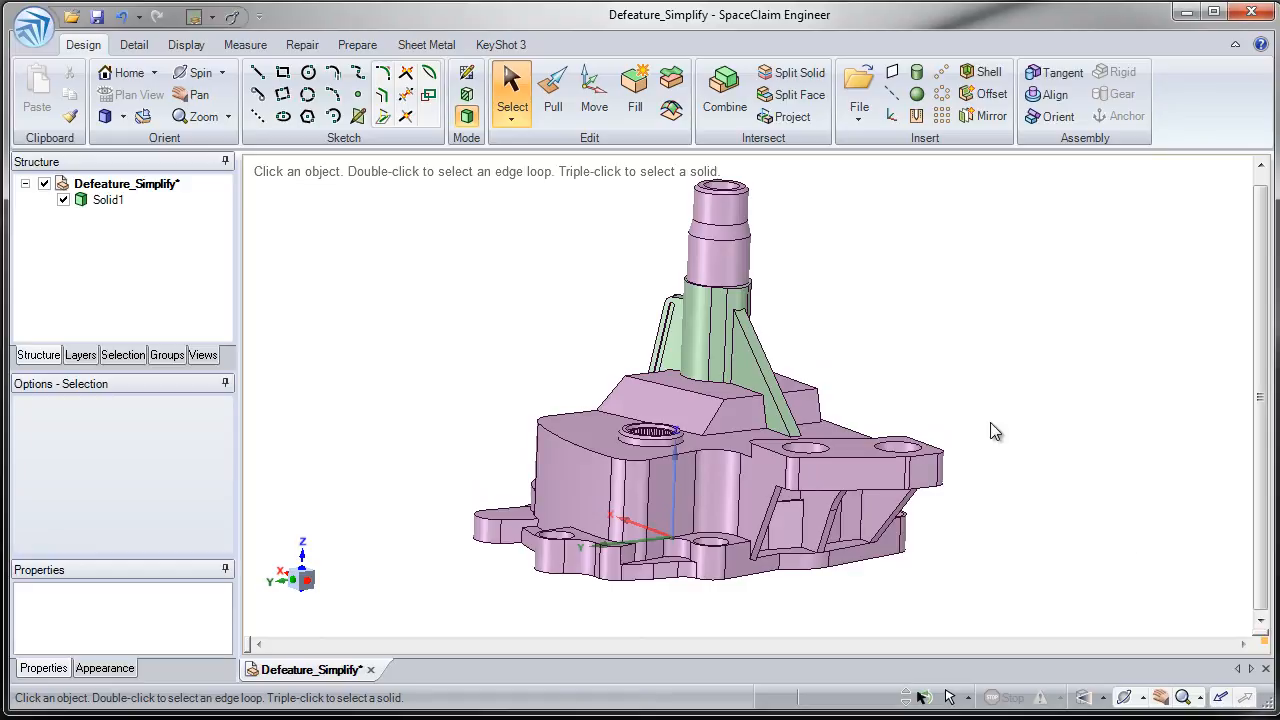